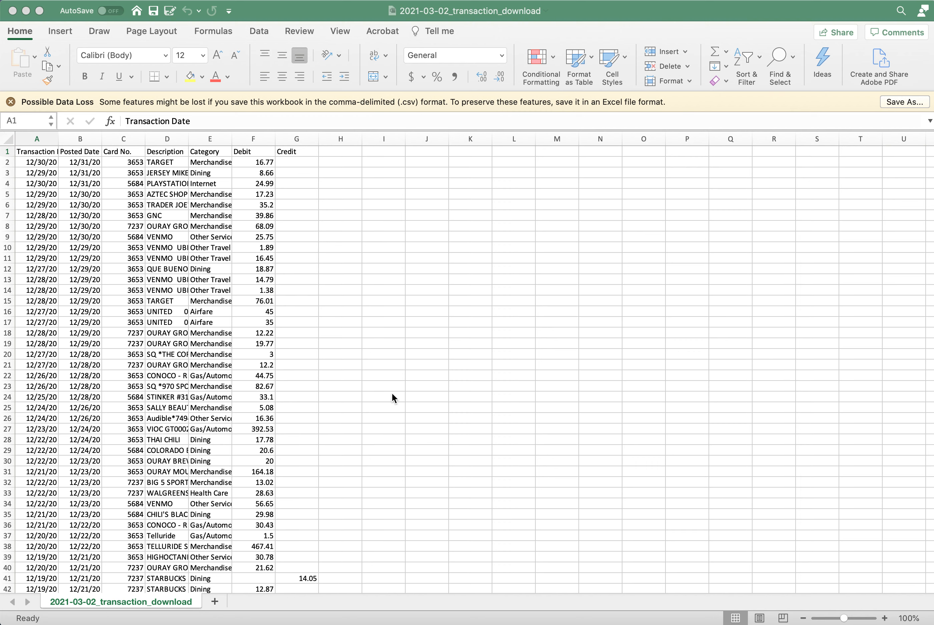
Autofit the width of every column in the transaction sheet
click(6, 138)
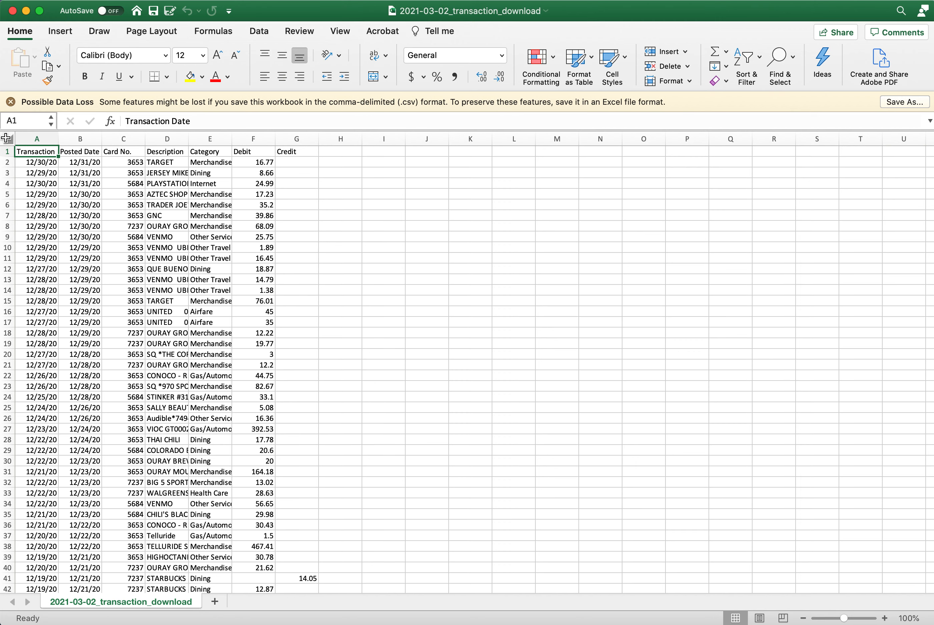
click(8, 137)
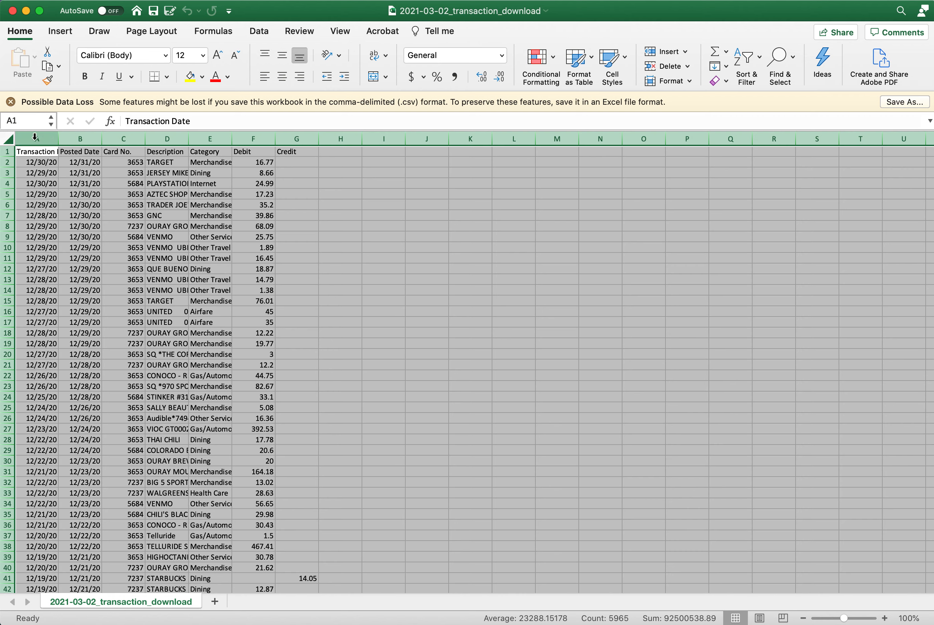
double_click(55, 138)
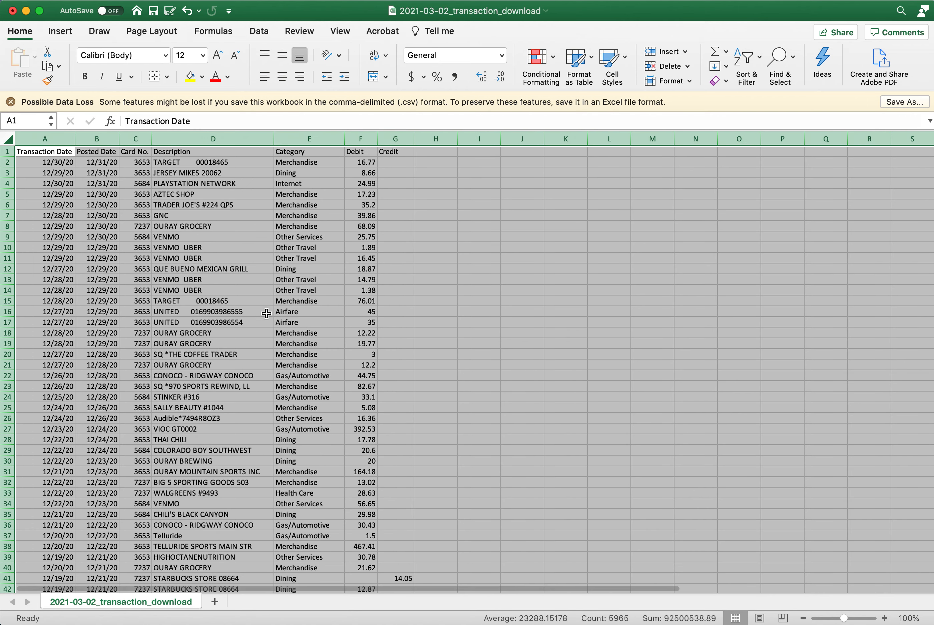
click(41, 150)
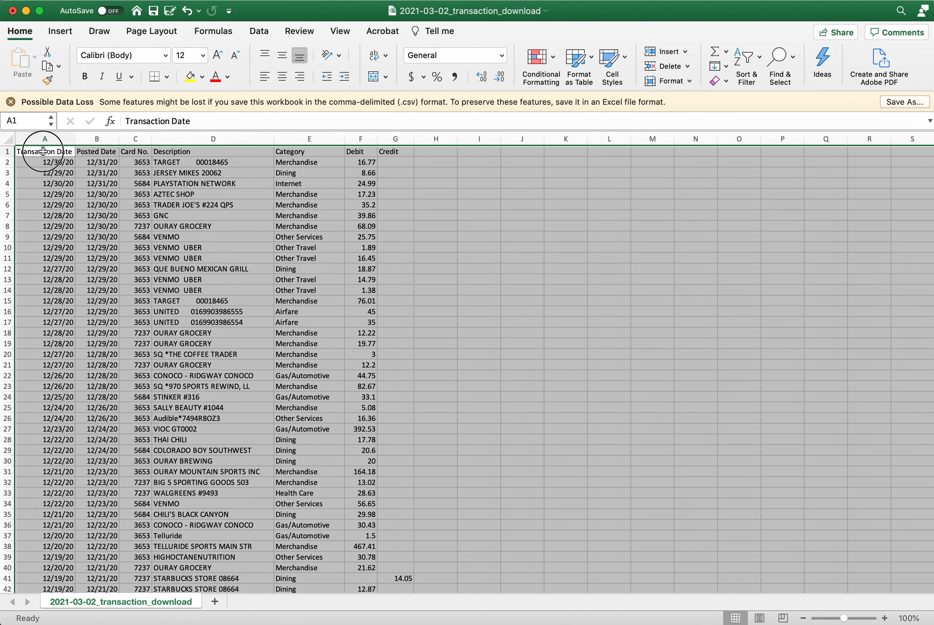
Create a copy of the 2021-03-02_transaction_download sheet and place it at the end of the same workbook
right_click(189, 604)
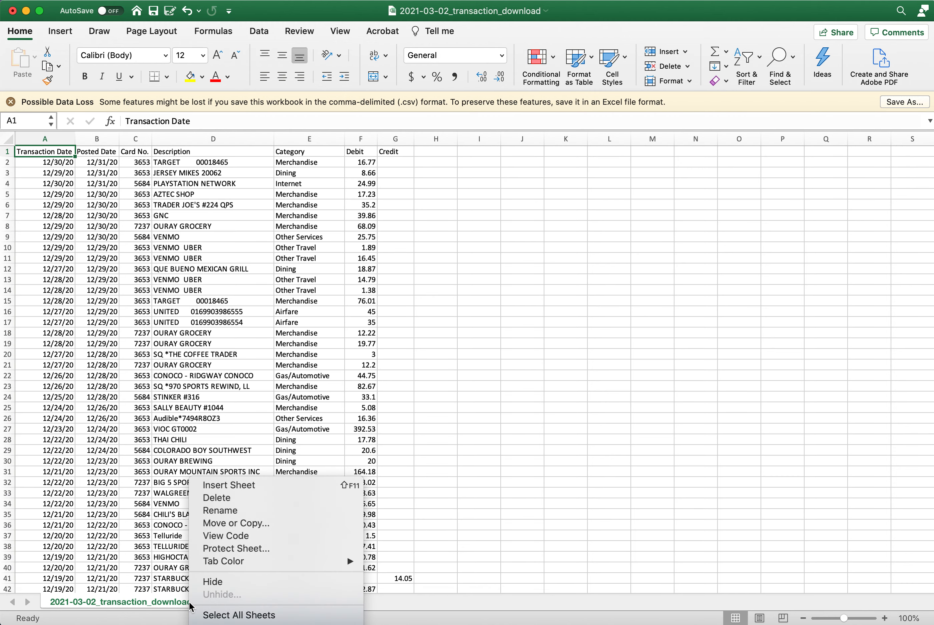
click(223, 523)
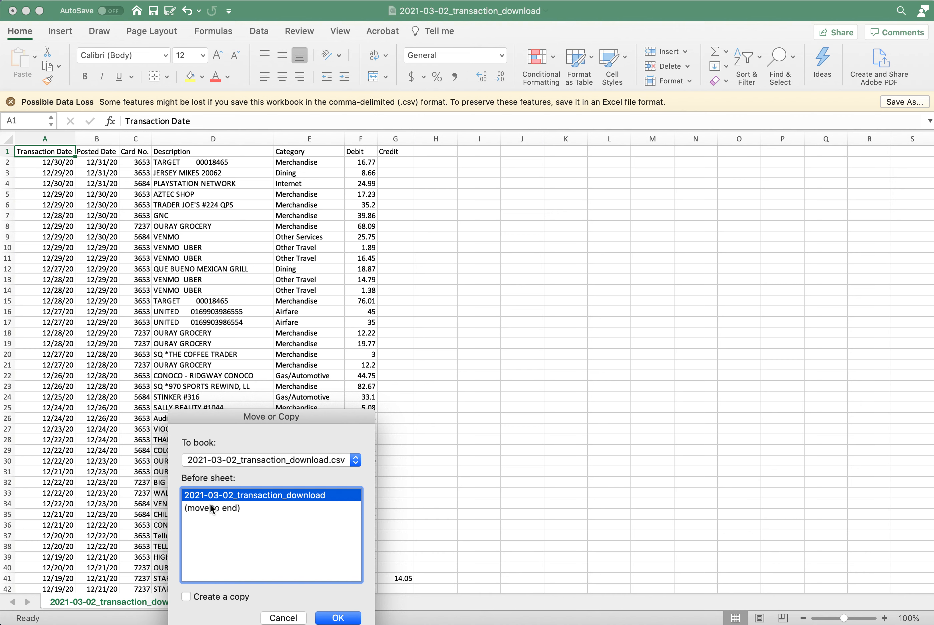
click(186, 598)
click(226, 511)
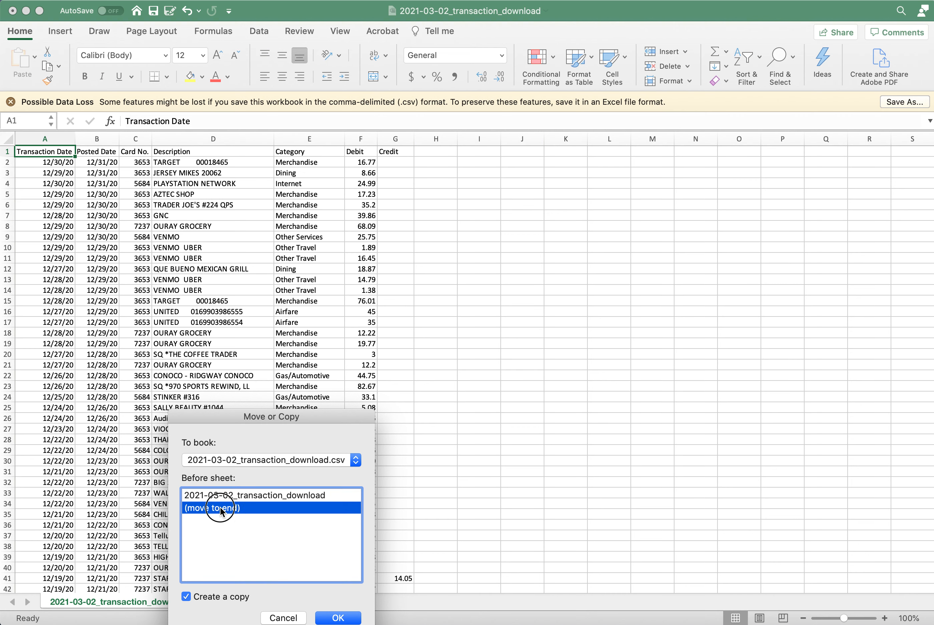
click(338, 618)
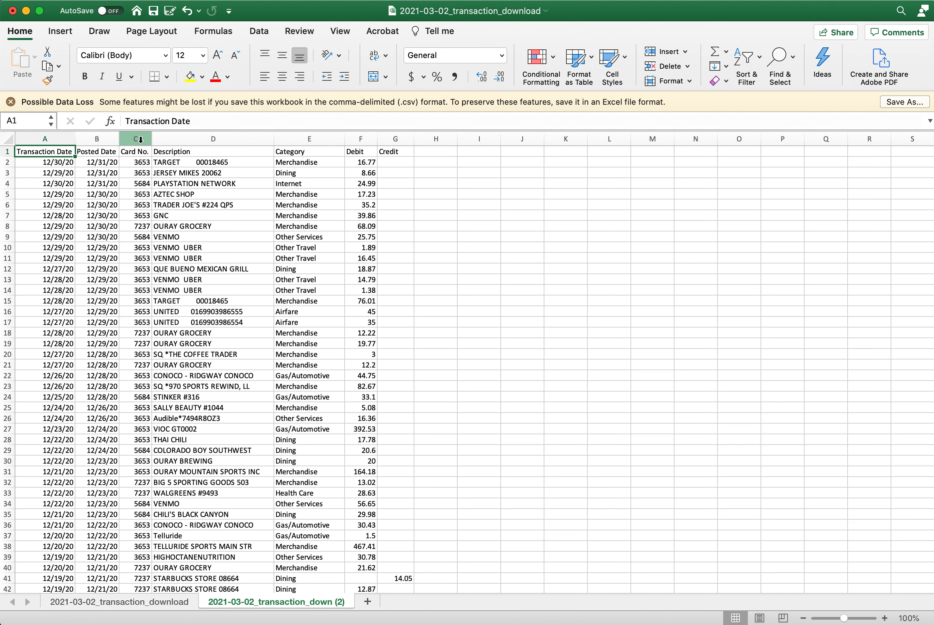
Delete the Transaction Date, Posted Date, Card No., Category, Debit and Credit columns from the copied sheet, keeping only Description
drag(140, 140, 19, 140)
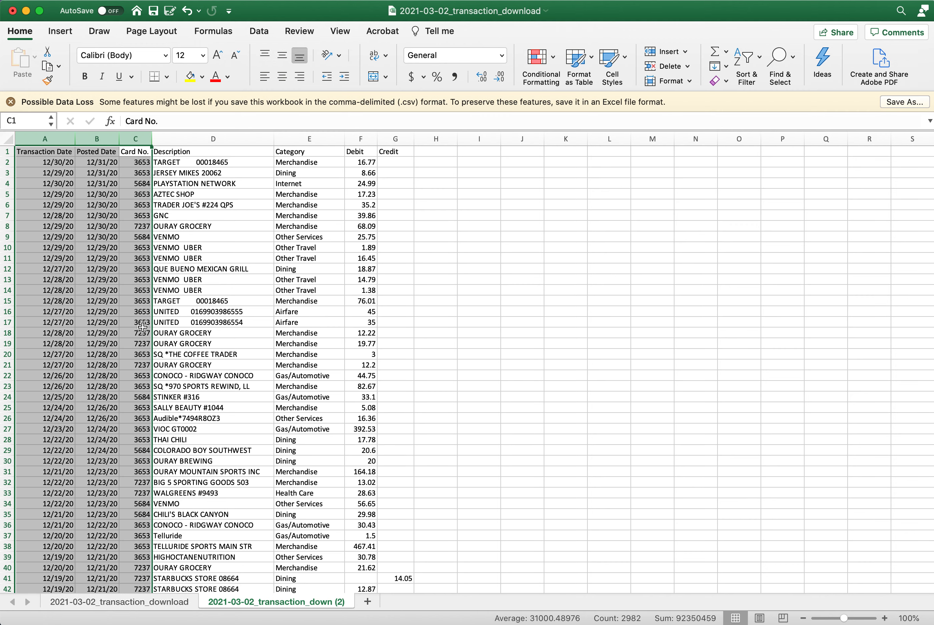
click(679, 68)
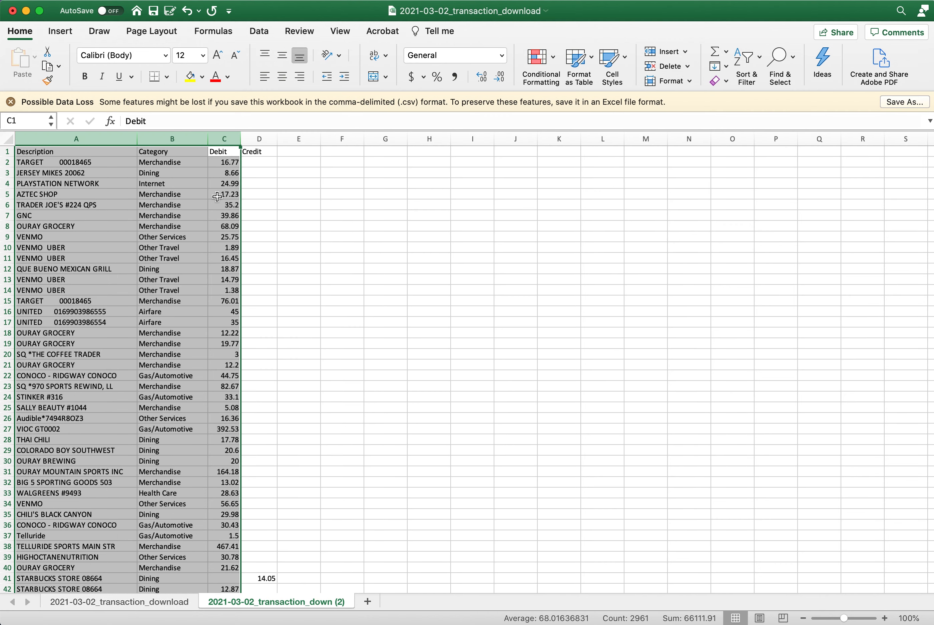
drag(182, 139, 262, 138)
right_click(263, 139)
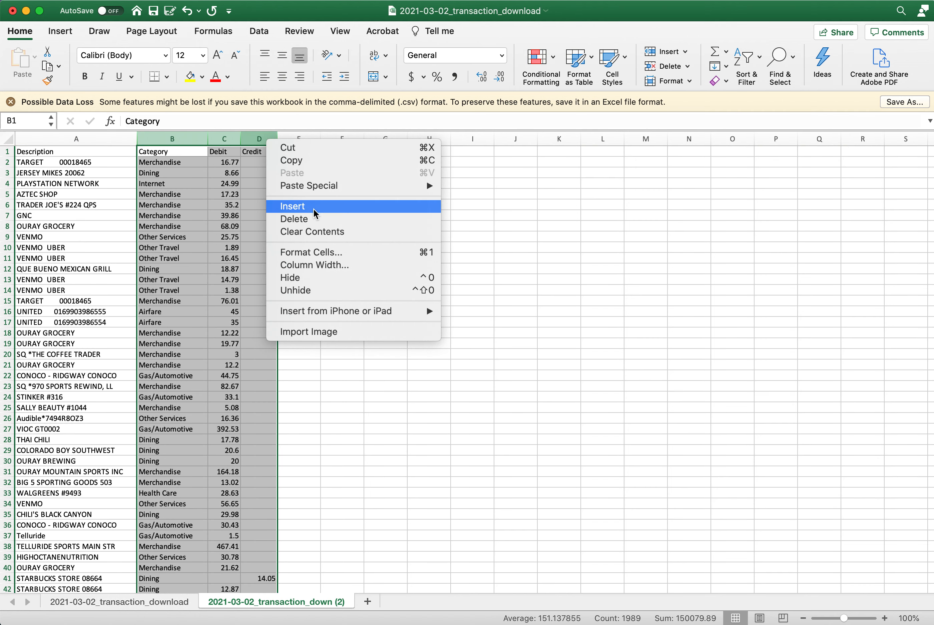
click(309, 219)
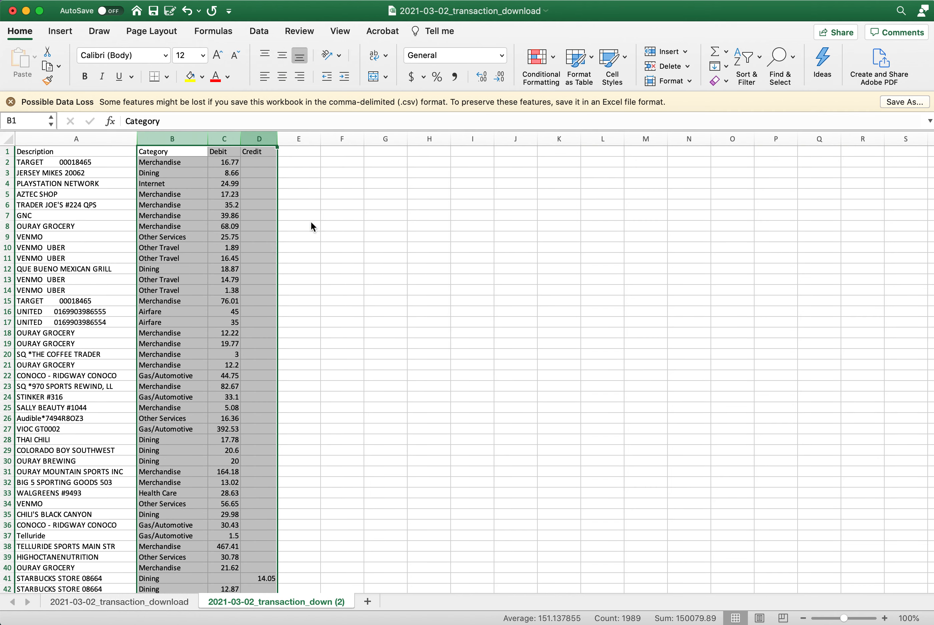
click(33, 152)
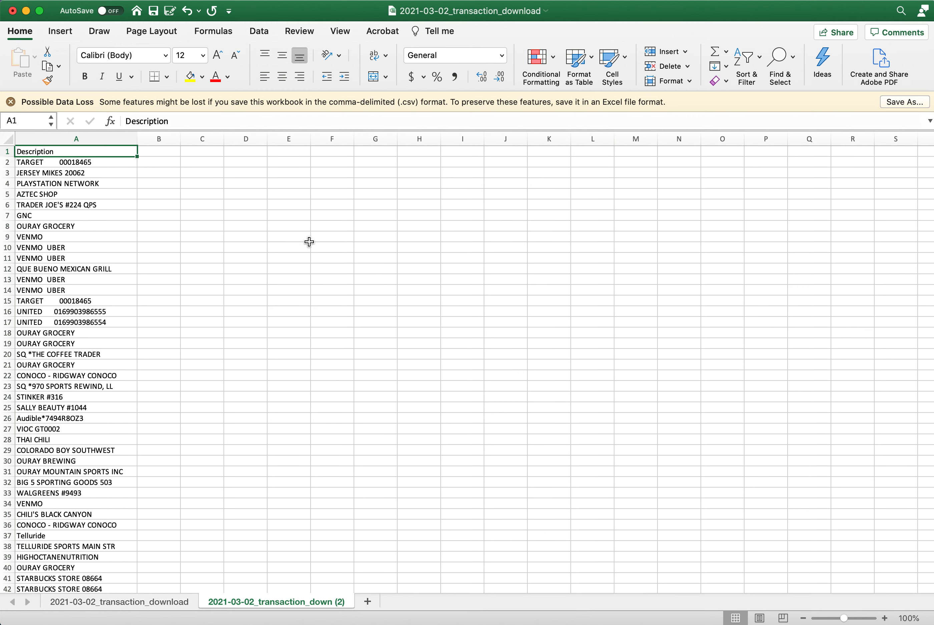
Remove duplicate values from the Description column, treating the first row as a header
click(259, 32)
click(67, 134)
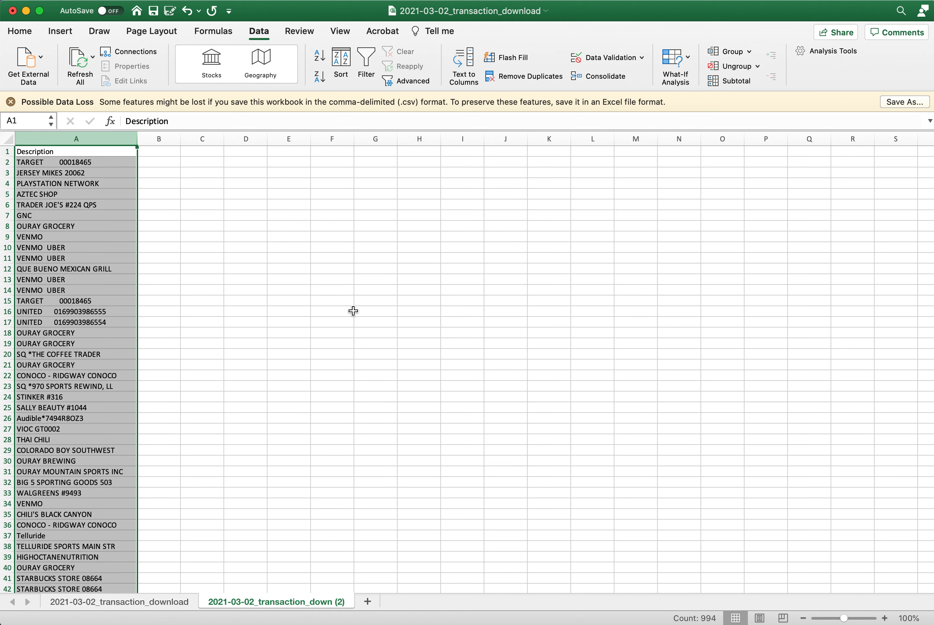
click(534, 79)
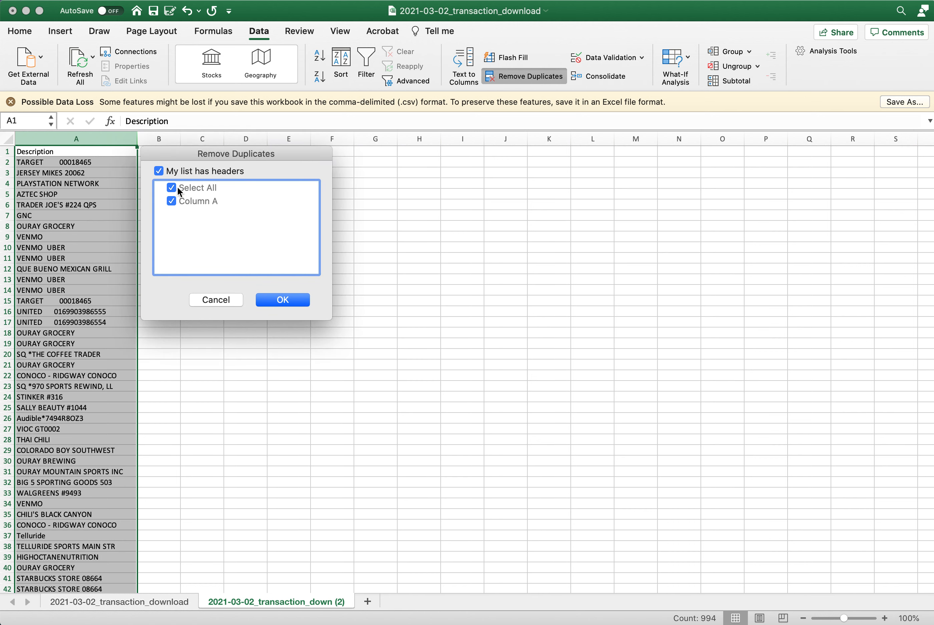
click(283, 299)
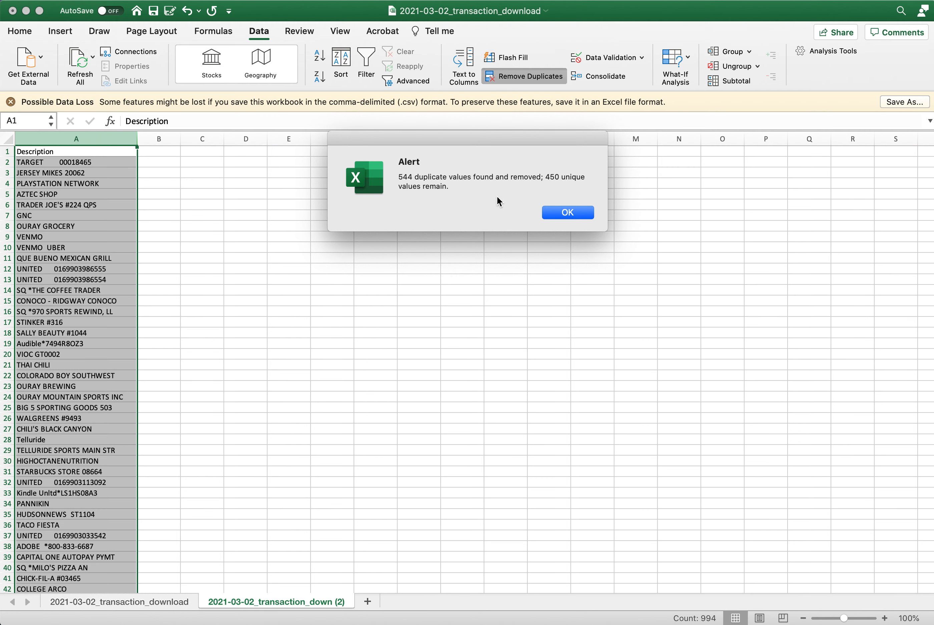
click(569, 213)
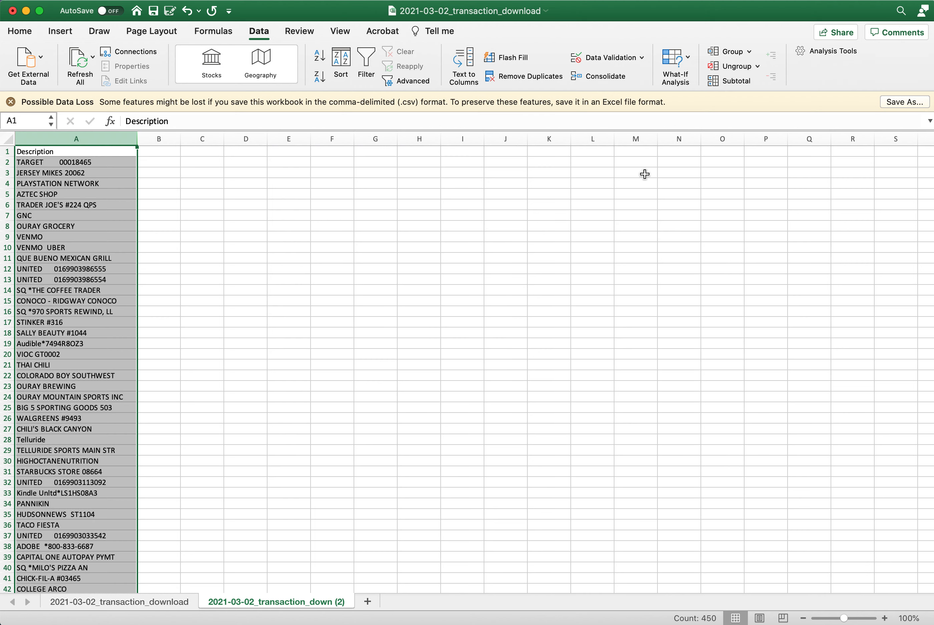
Sort the list by Description values from A to Z, with the header row excluded
click(341, 59)
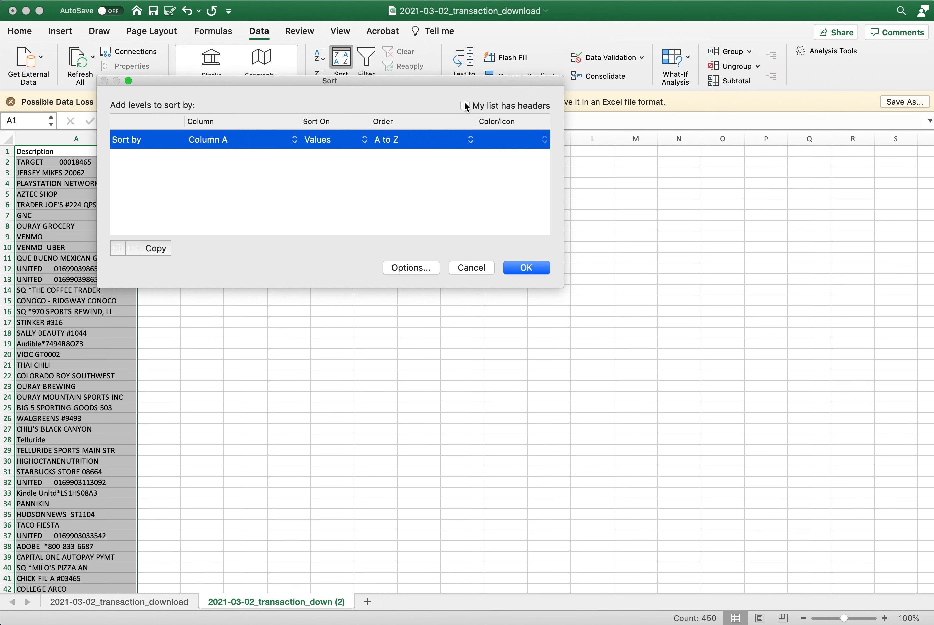
click(465, 106)
click(526, 268)
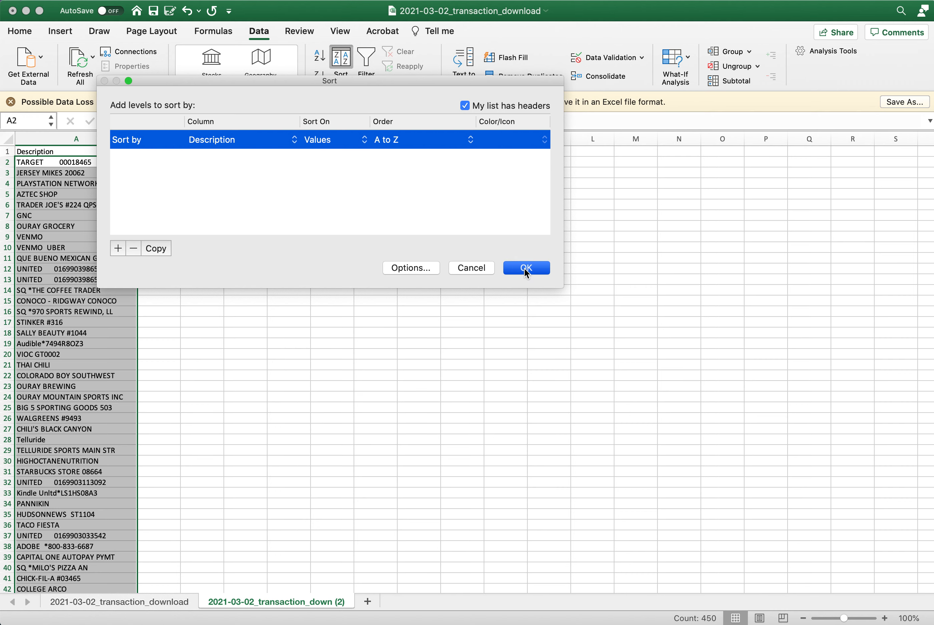
Try to remove only the leading digits 0066 from the description in cell A2, keeping the hyphen
click(49, 163)
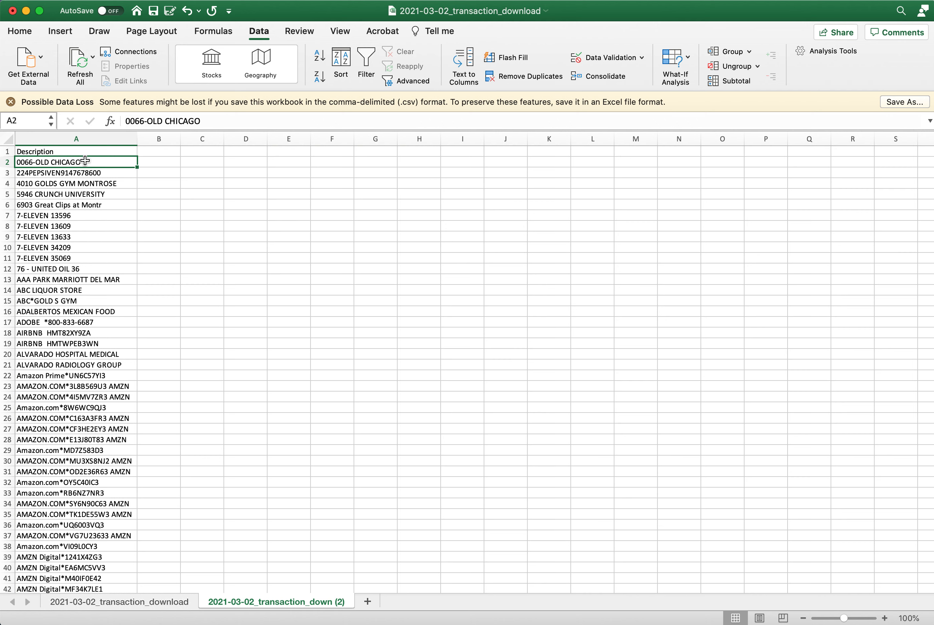
drag(147, 121, 125, 121)
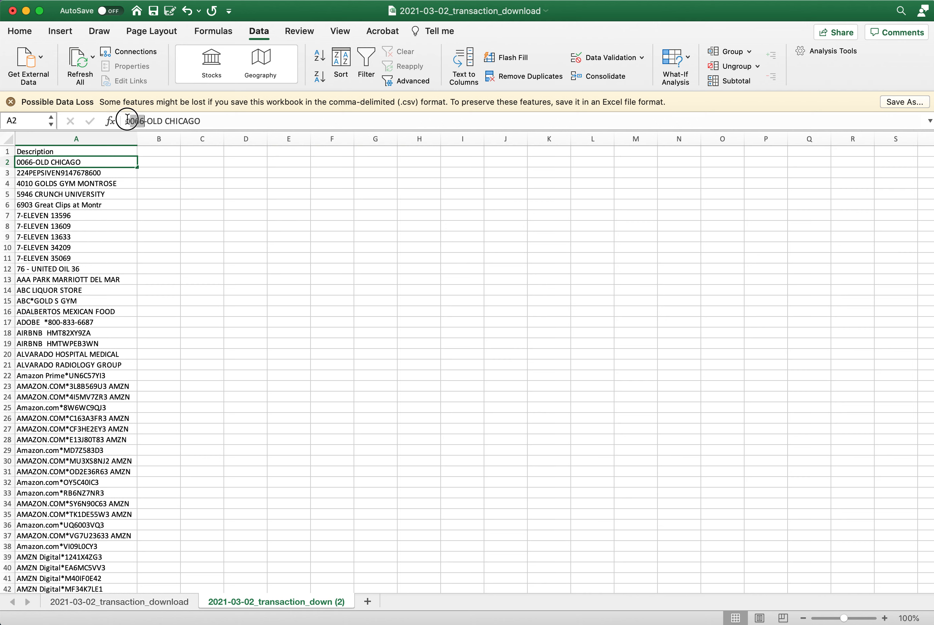
key(BackSpace)
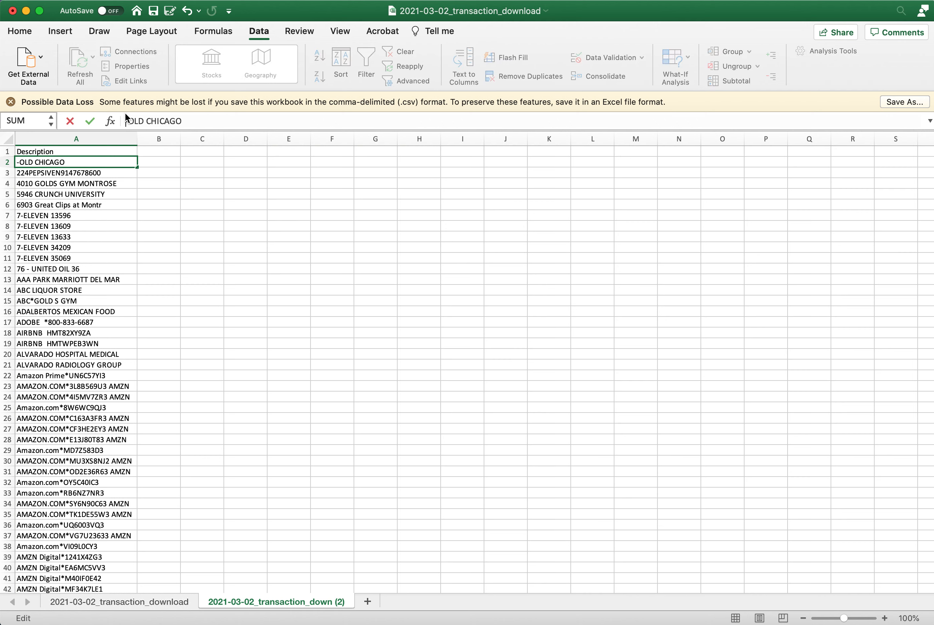
key(Return)
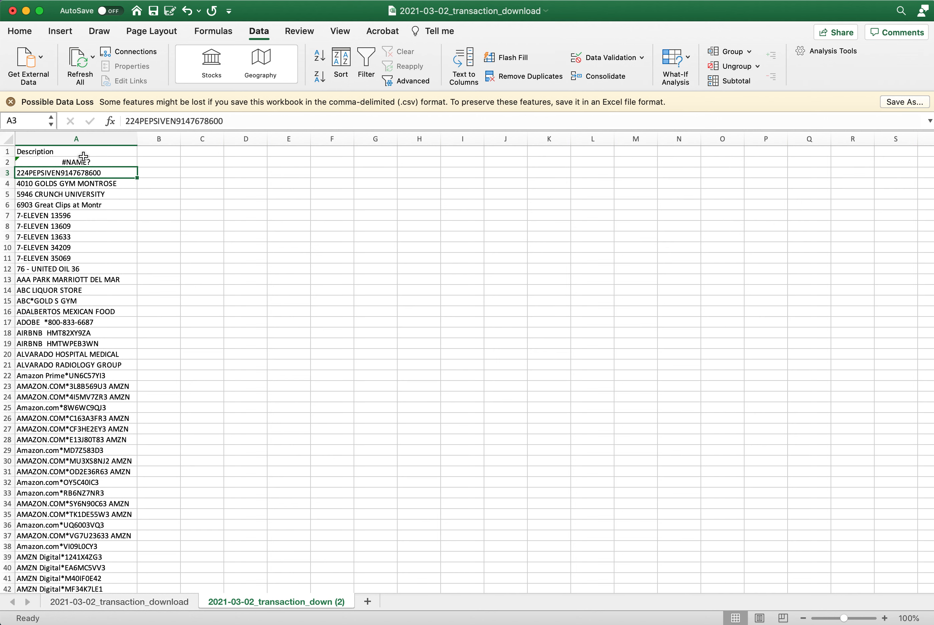
click(187, 12)
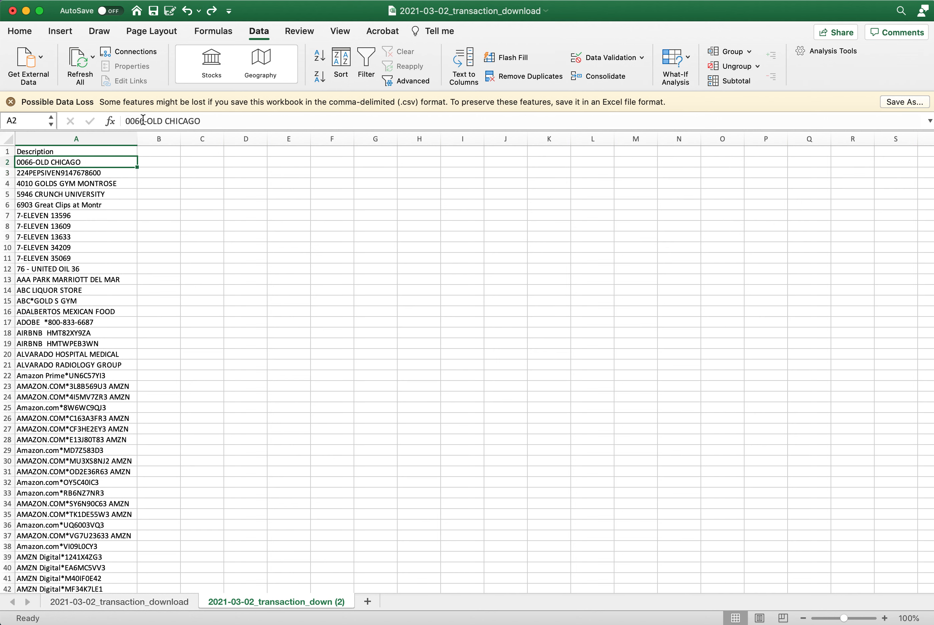
Remove the prefix "0066-" from the description in cell A2, leaving OLD CHICAGO
drag(147, 120, 125, 120)
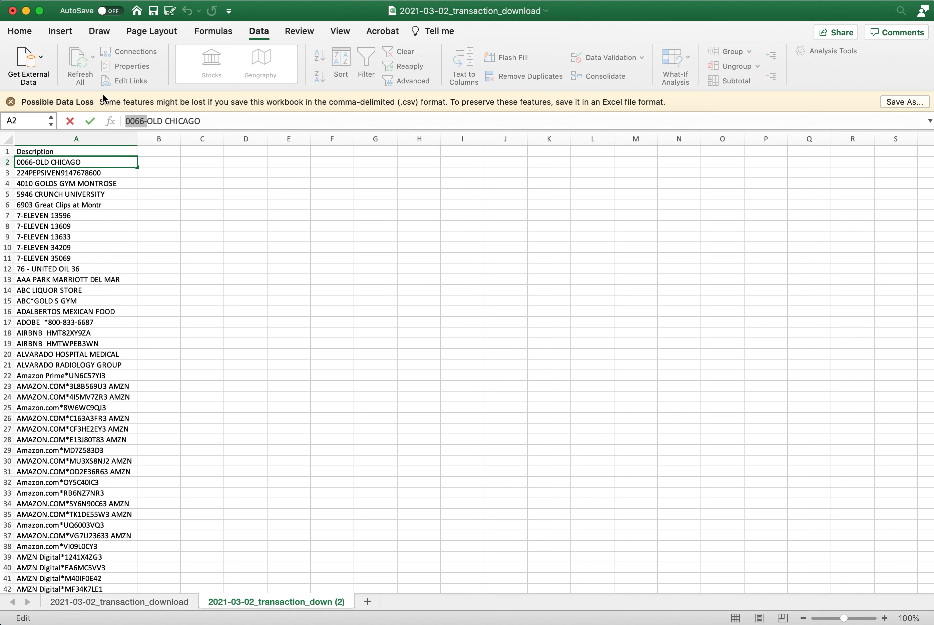
key(BackSpace)
key(Return)
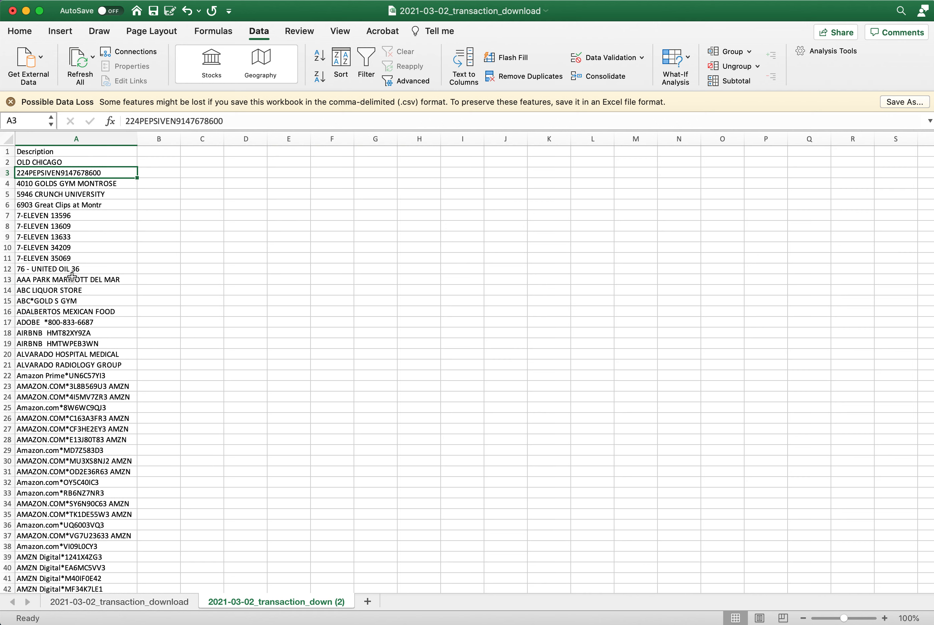
Shorten the Amazon marketplace description in cell A73 to AMZN MKTP
click(31, 216)
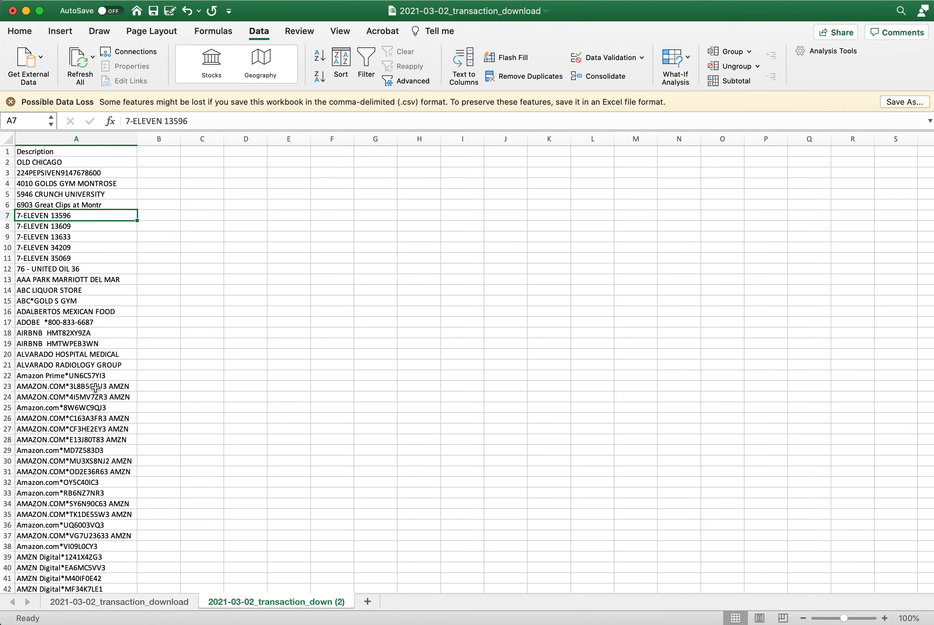
scroll(95, 387, down, 10)
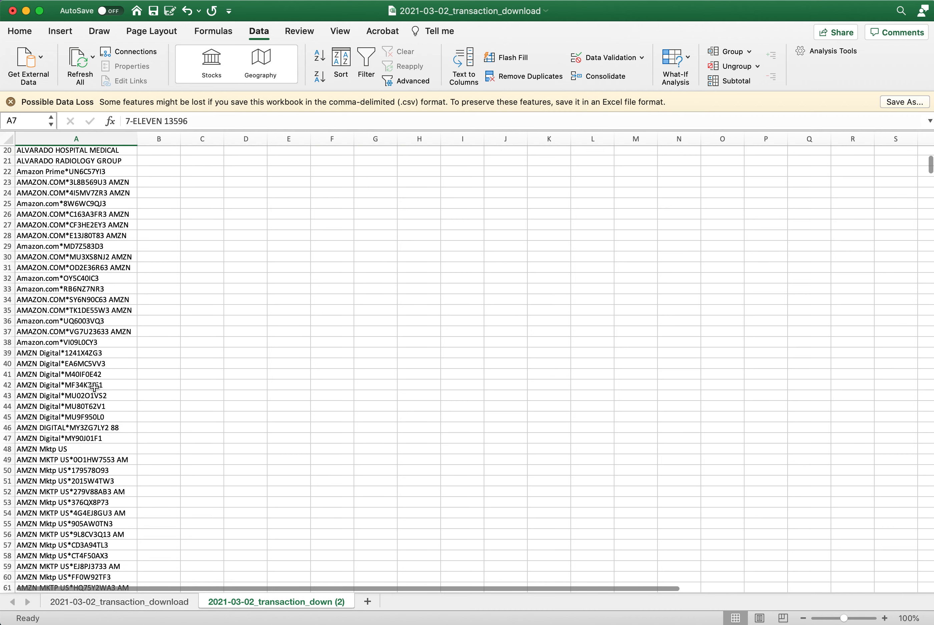
scroll(94, 386, down, 5)
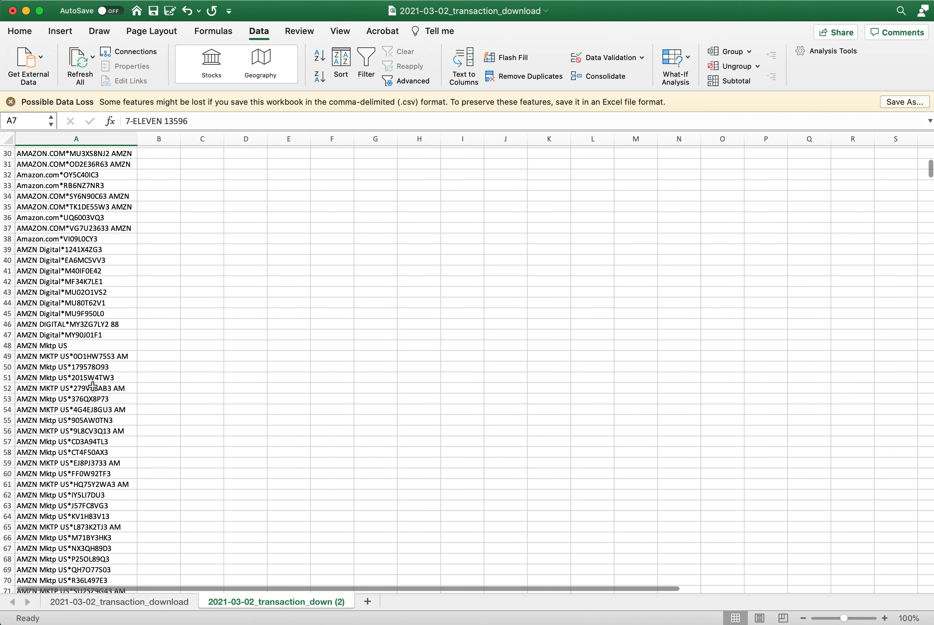
scroll(93, 387, down, 10)
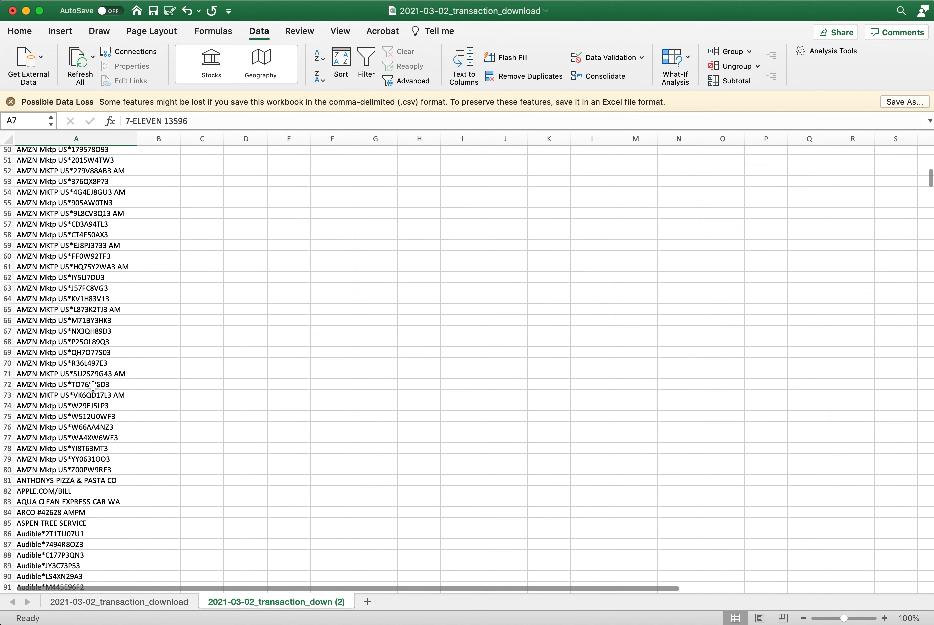
scroll(92, 386, down, 5)
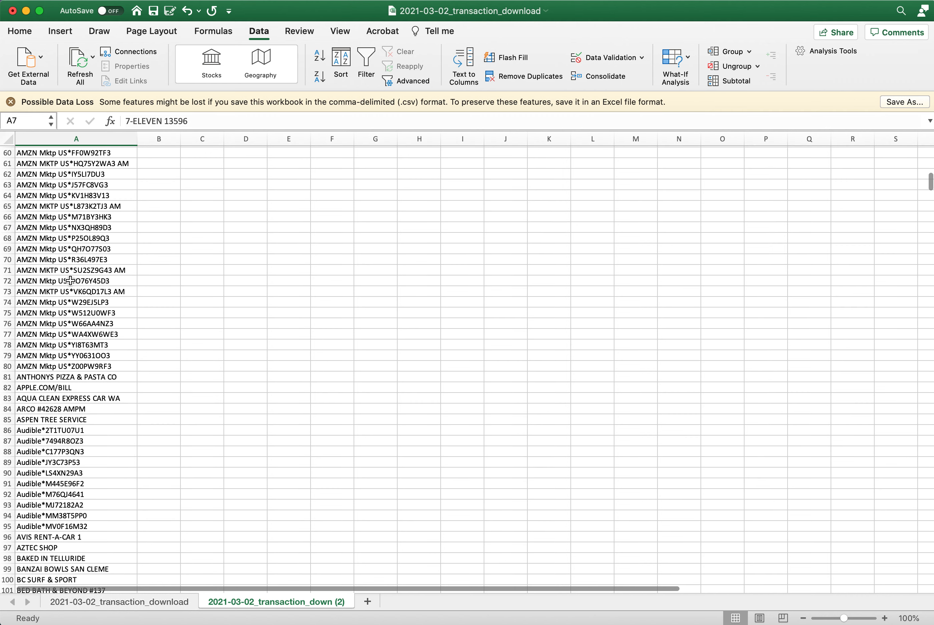
click(35, 290)
drag(257, 120, 174, 116)
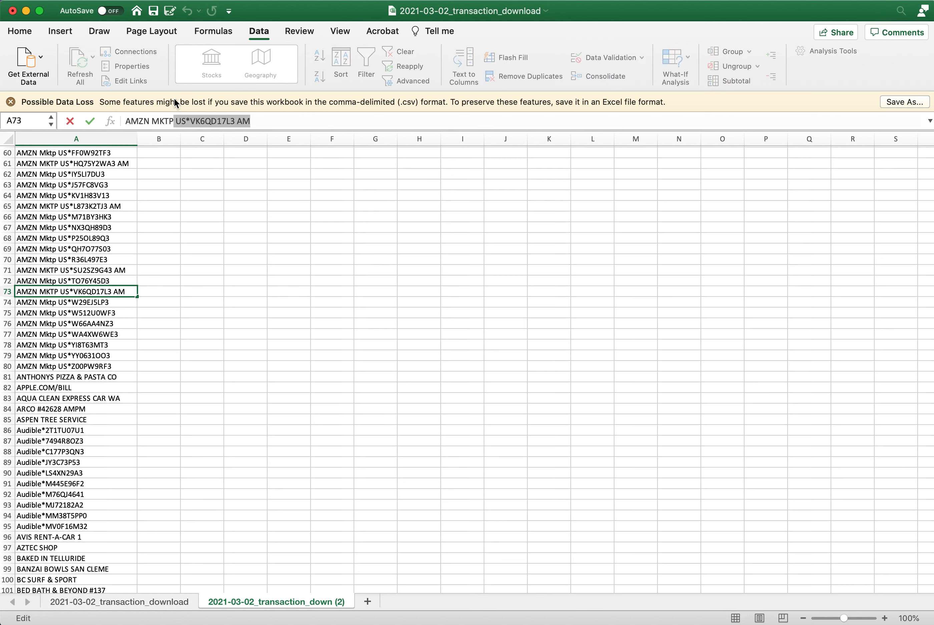
key(BackSpace)
key(Return)
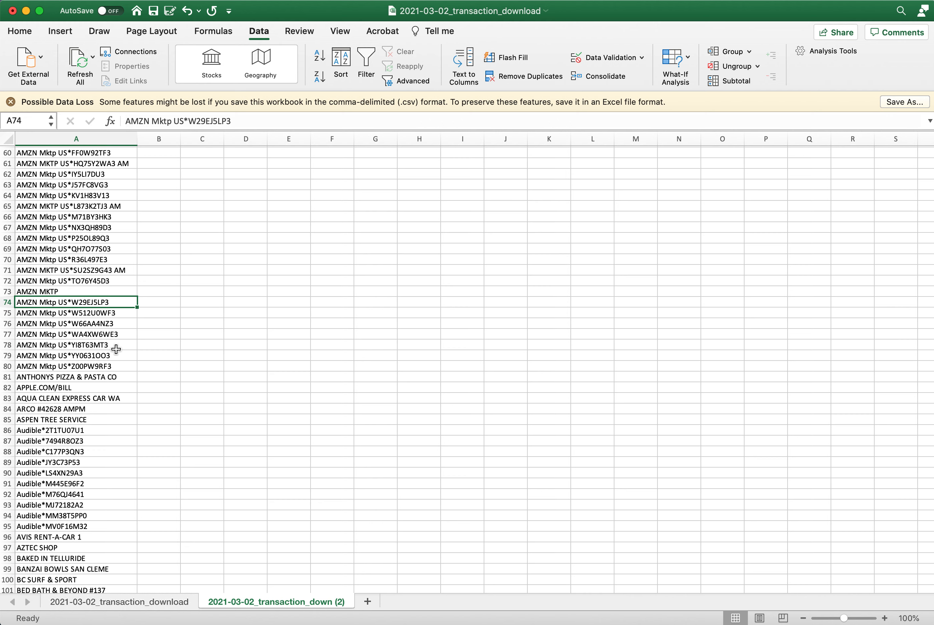
Move the 2021-03-02_transaction_down (2) sheet into a new workbook without keeping a copy
right_click(321, 601)
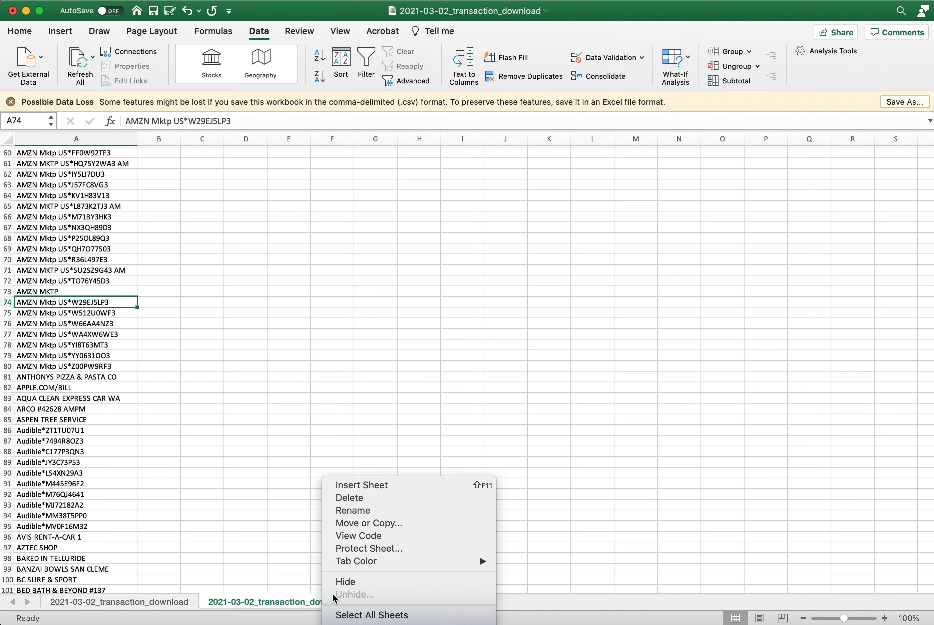
click(371, 523)
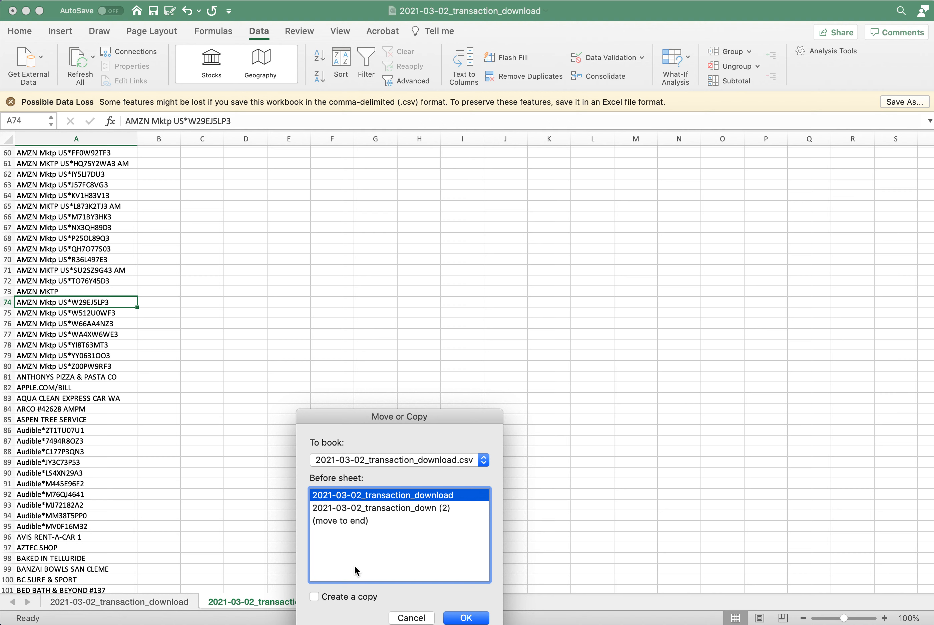
click(483, 461)
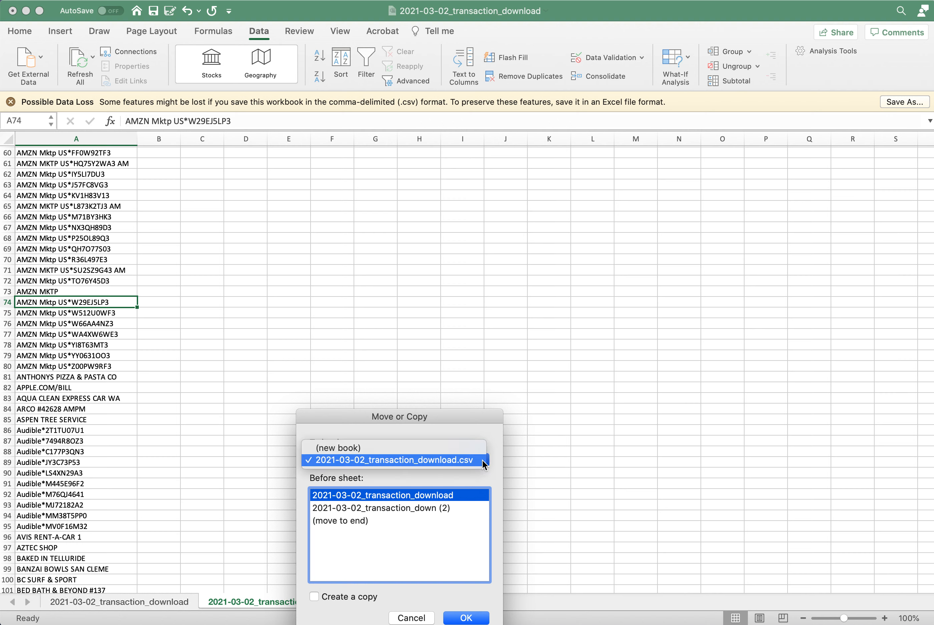
click(396, 448)
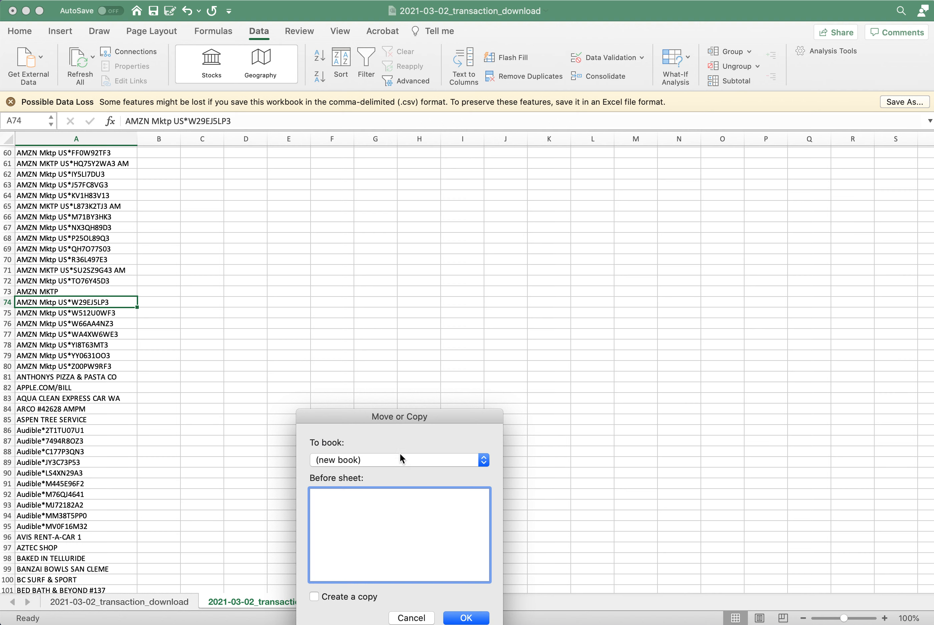
click(463, 619)
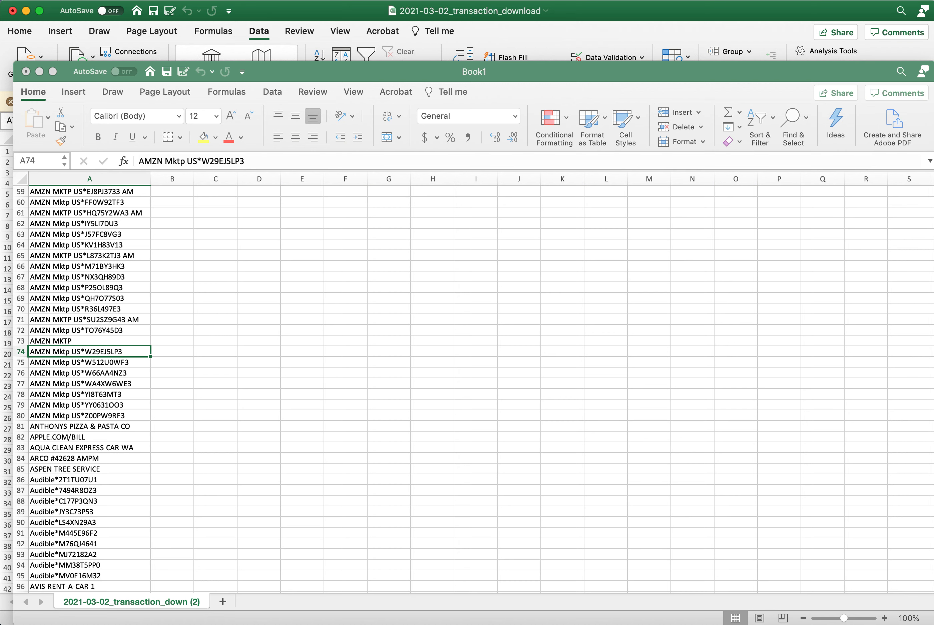
Save the new workbook as download in Comma Separated Values (.csv) format in the Downloads folder, replacing the existing file
click(0, 0)
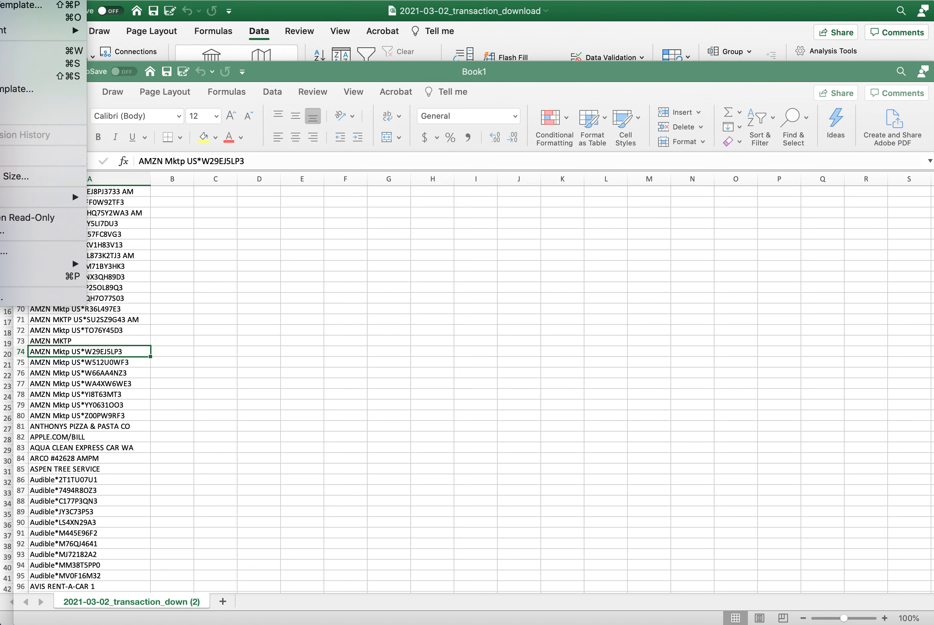
click(3, 76)
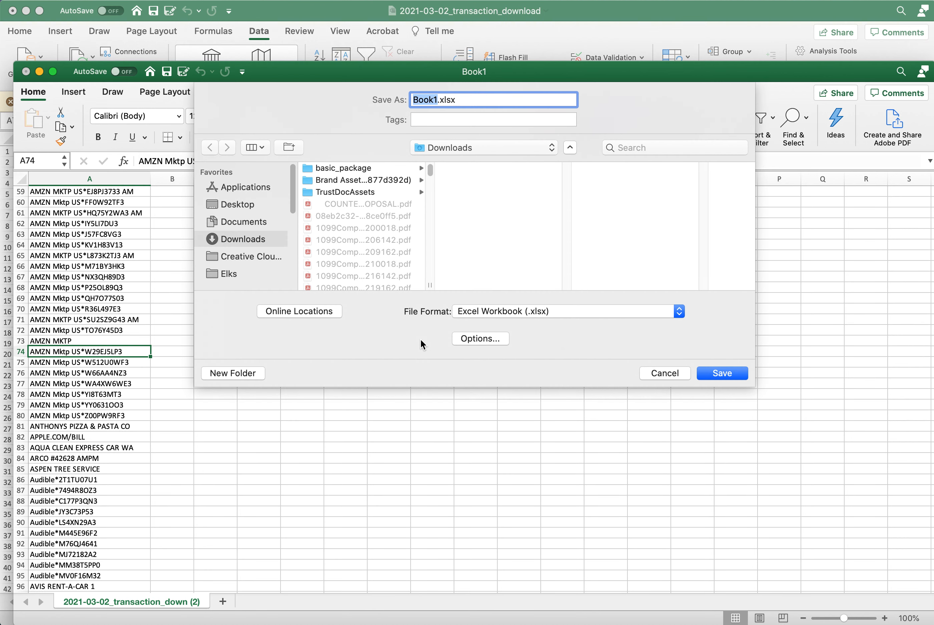
click(680, 313)
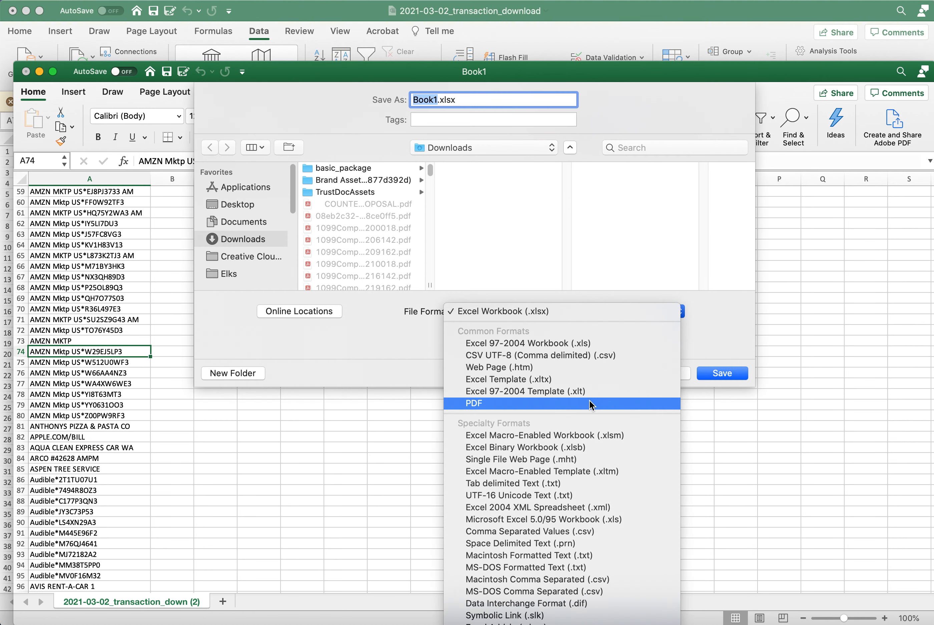
click(612, 531)
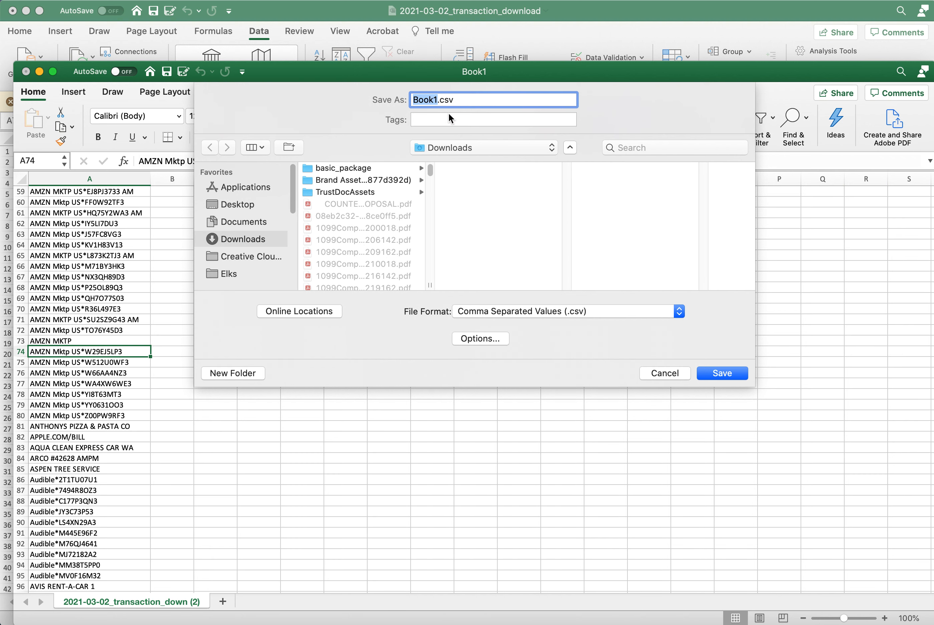
text(download)
key(Return)
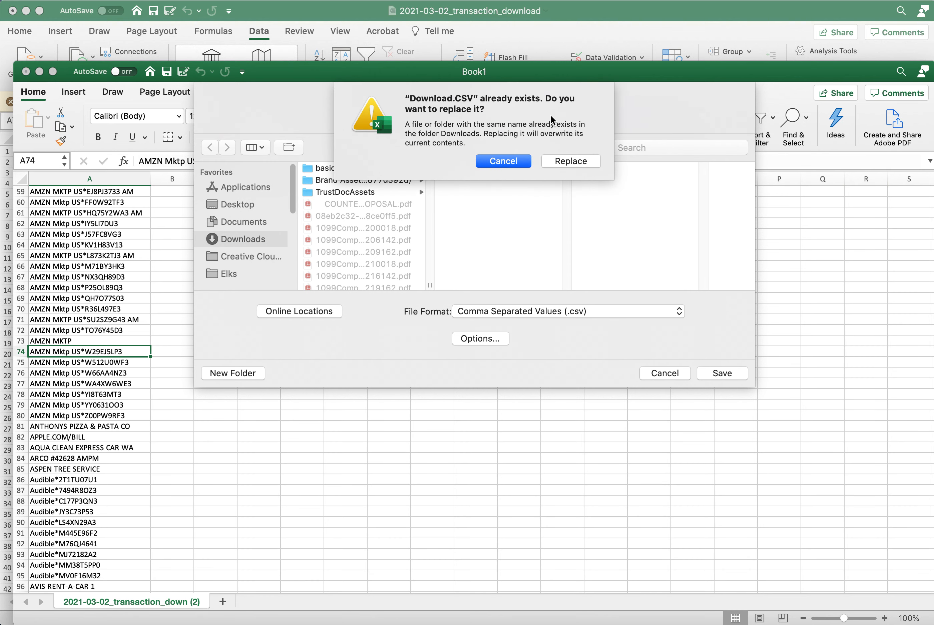
click(589, 162)
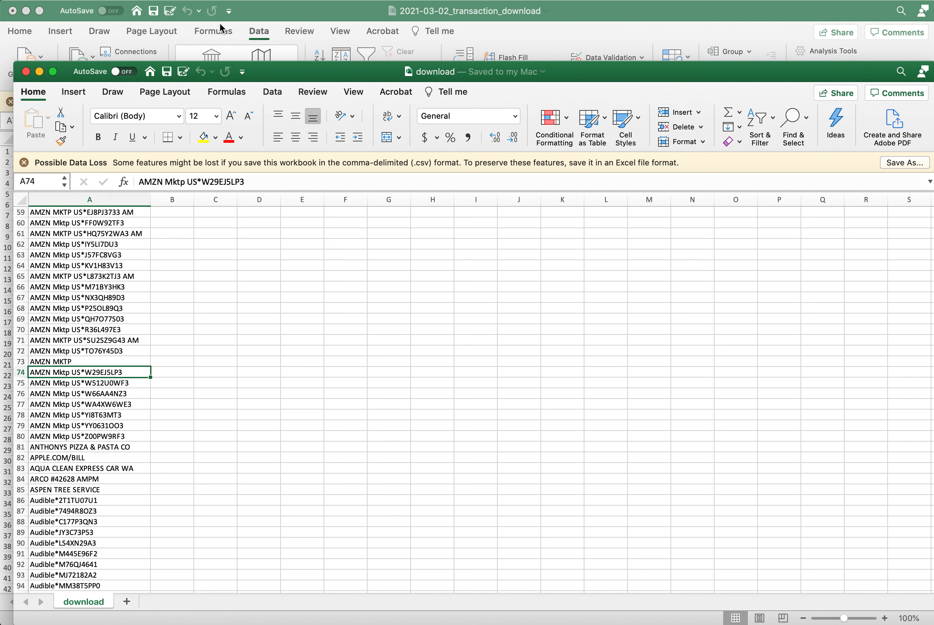
In the 2021-03-02_transaction_download workbook, create a PivotTable of the transaction data on a new worksheet with Description as the row field
click(602, 10)
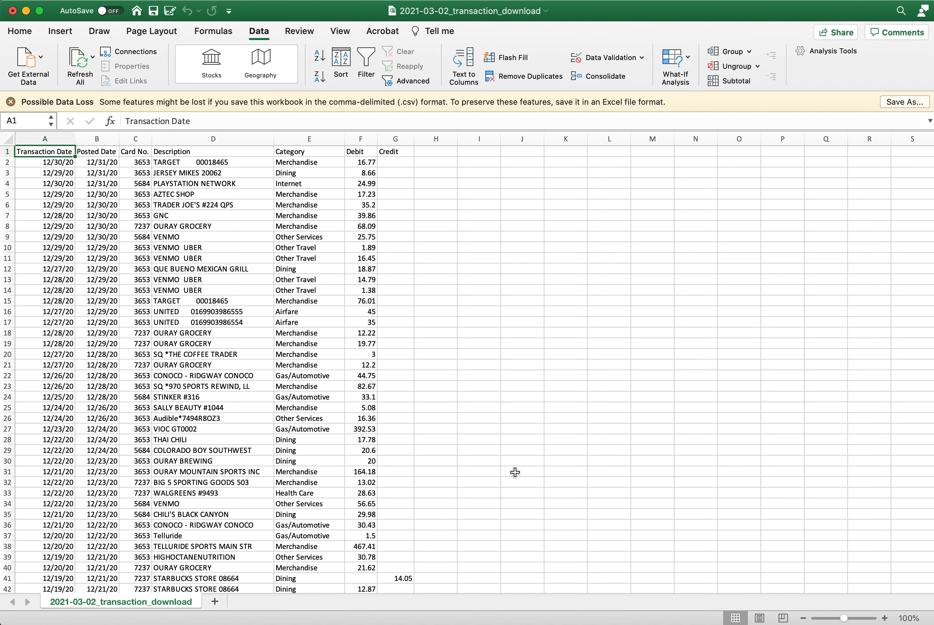
click(340, 31)
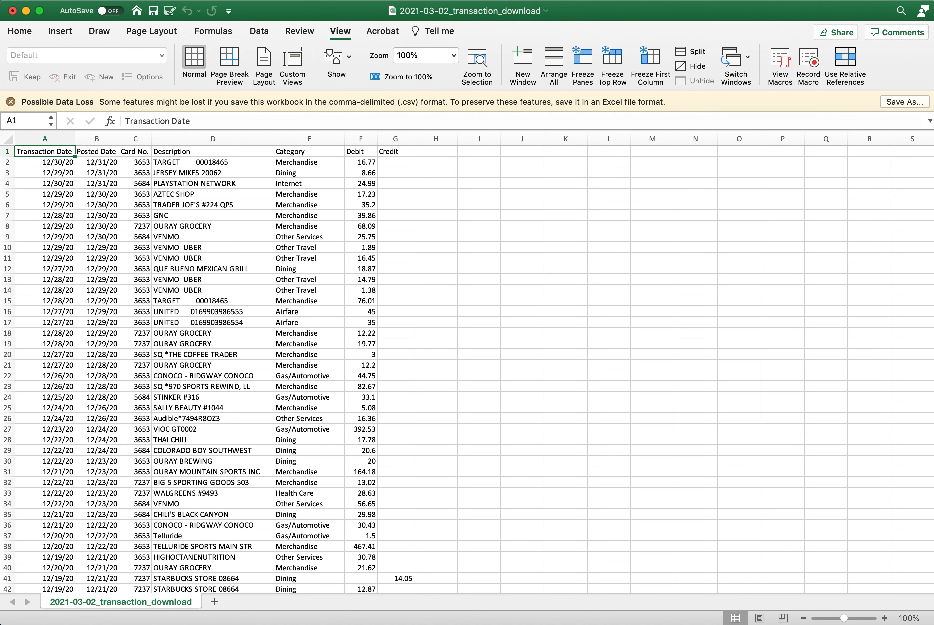
click(157, 0)
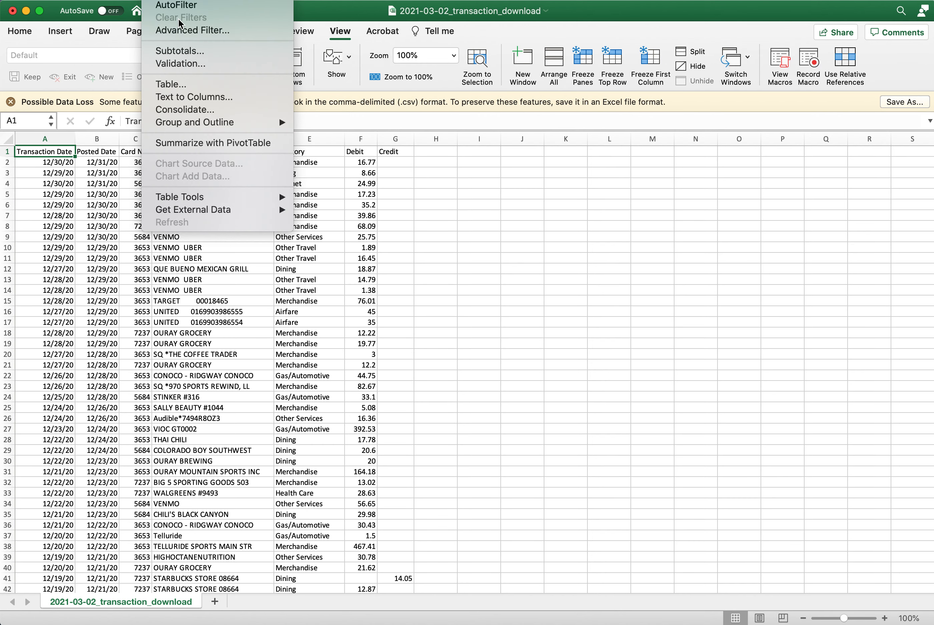
click(190, 144)
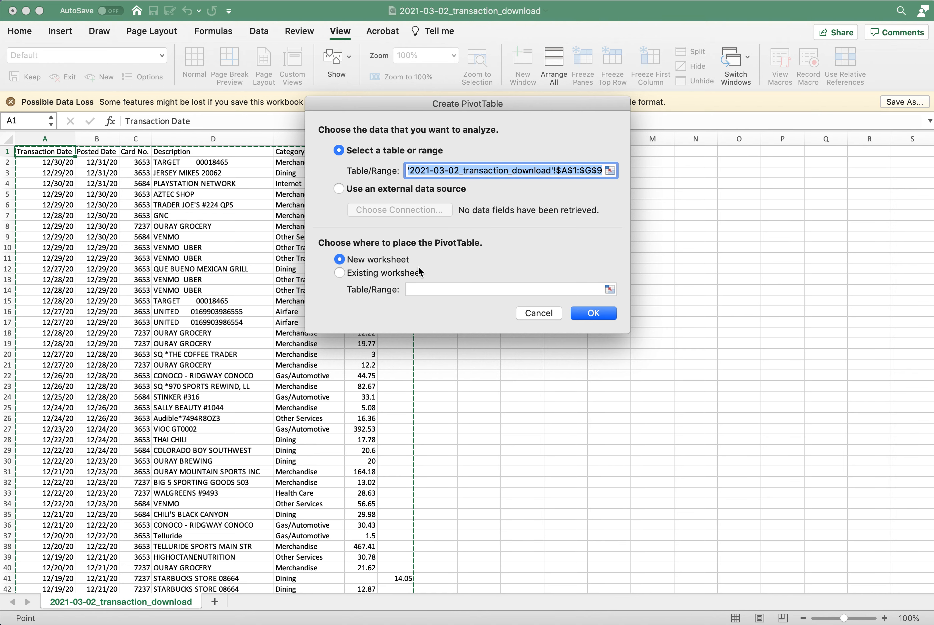
click(593, 313)
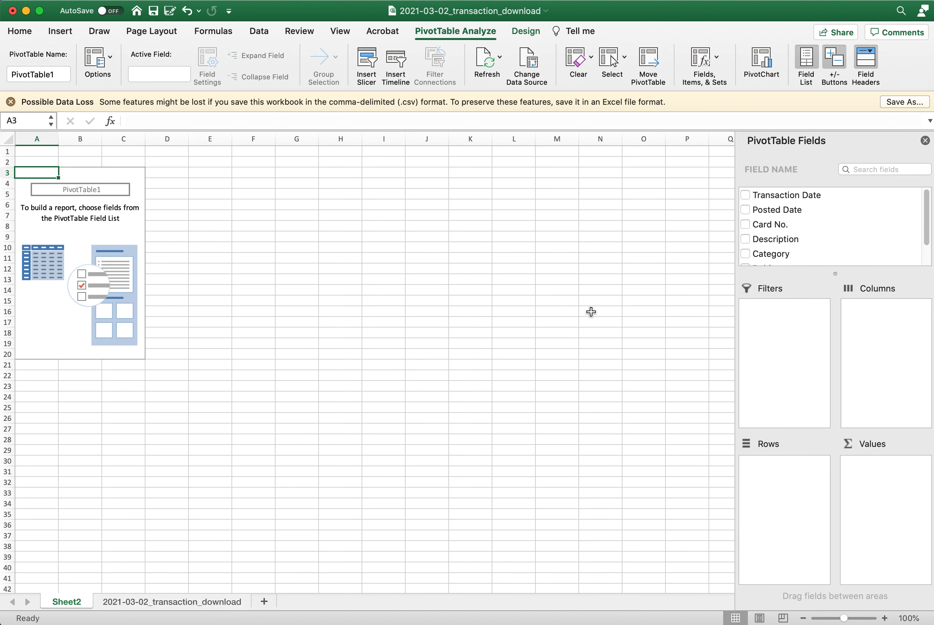
scroll(866, 223, down, 2)
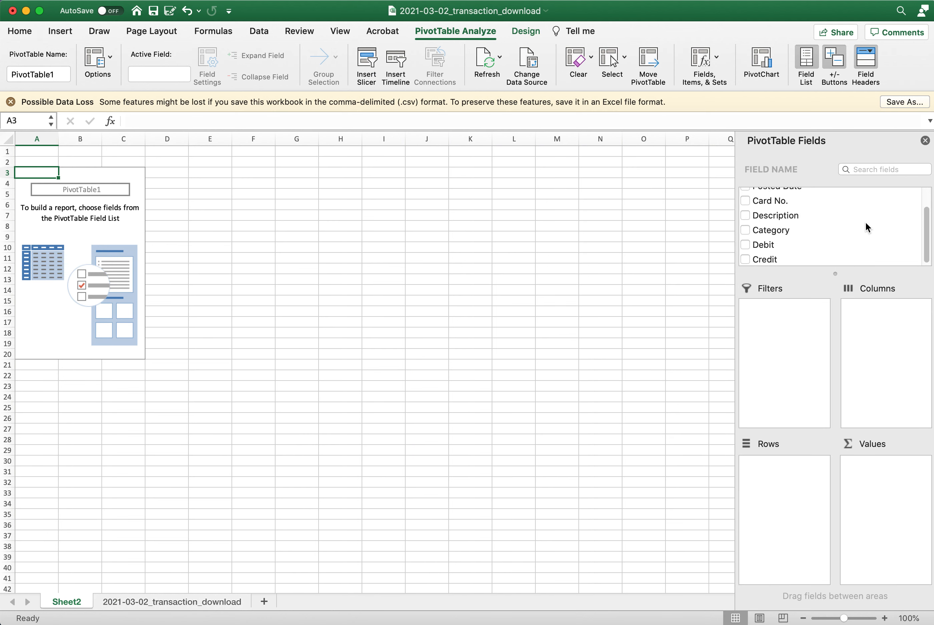
drag(783, 215, 790, 481)
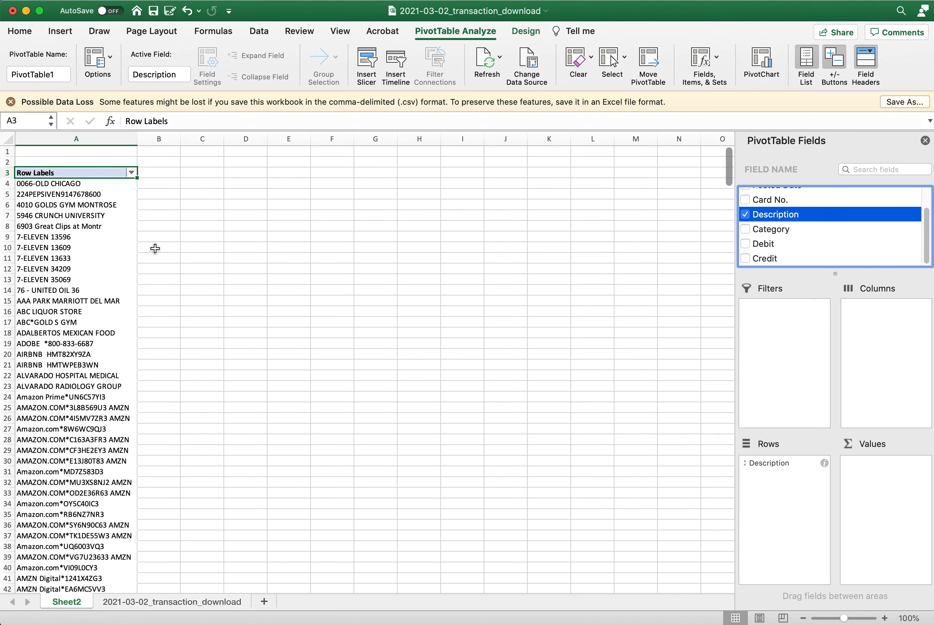
Copy the PivotTable's column A and paste it as values only at cell A1 of a new sheet
click(72, 138)
right_click(73, 138)
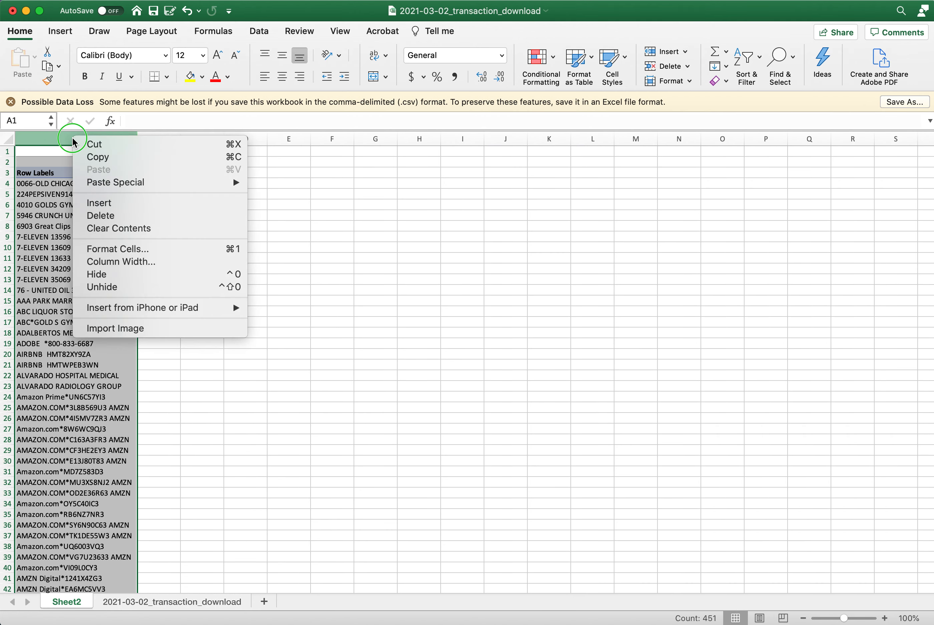
click(82, 160)
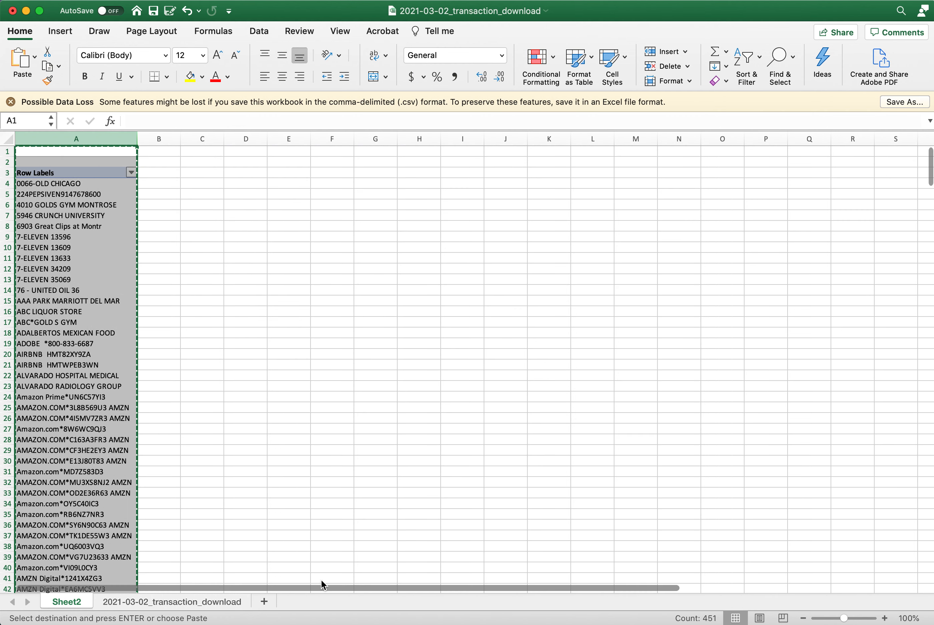
click(265, 603)
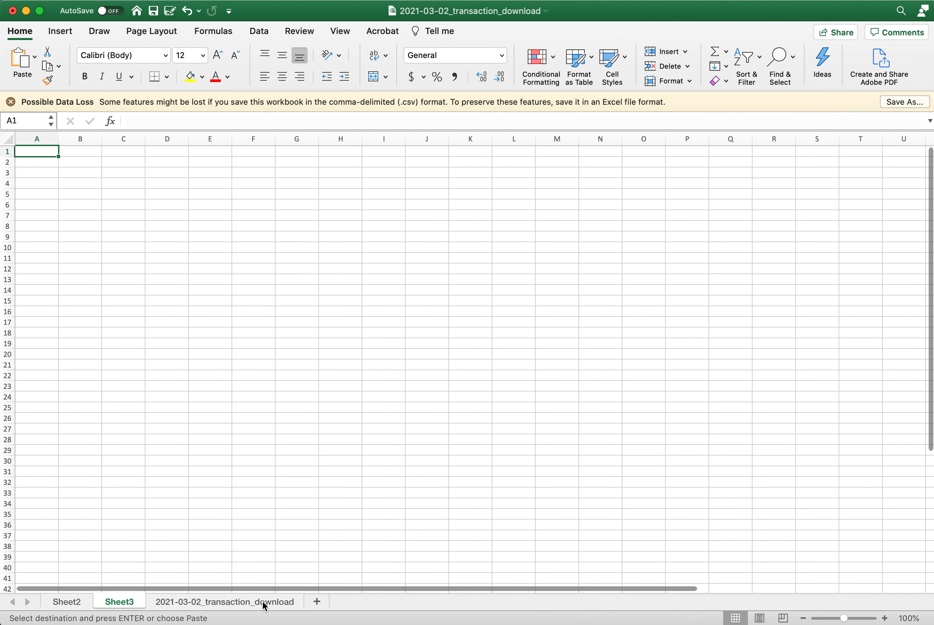
right_click(42, 150)
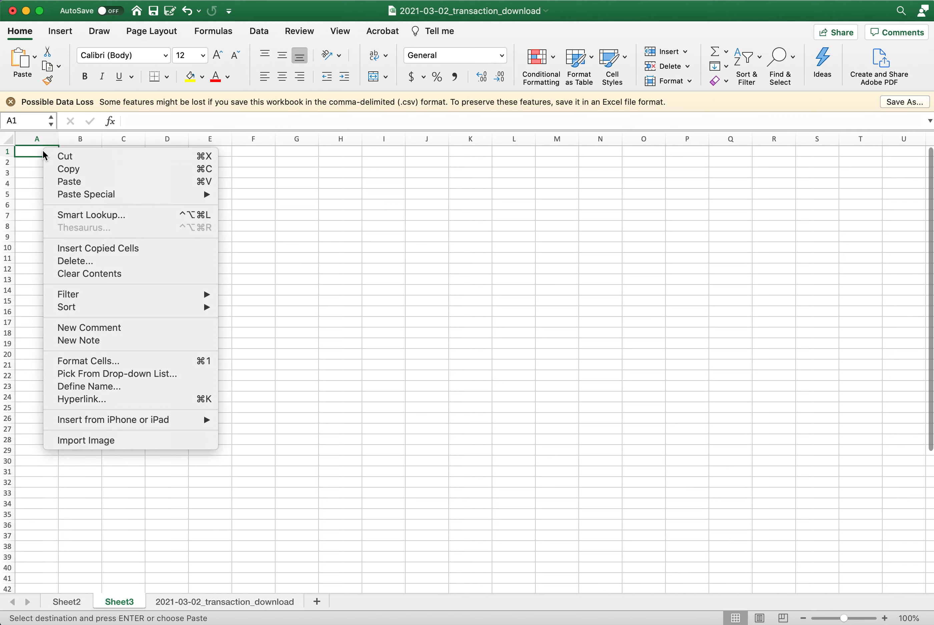
mouse_move(78, 194)
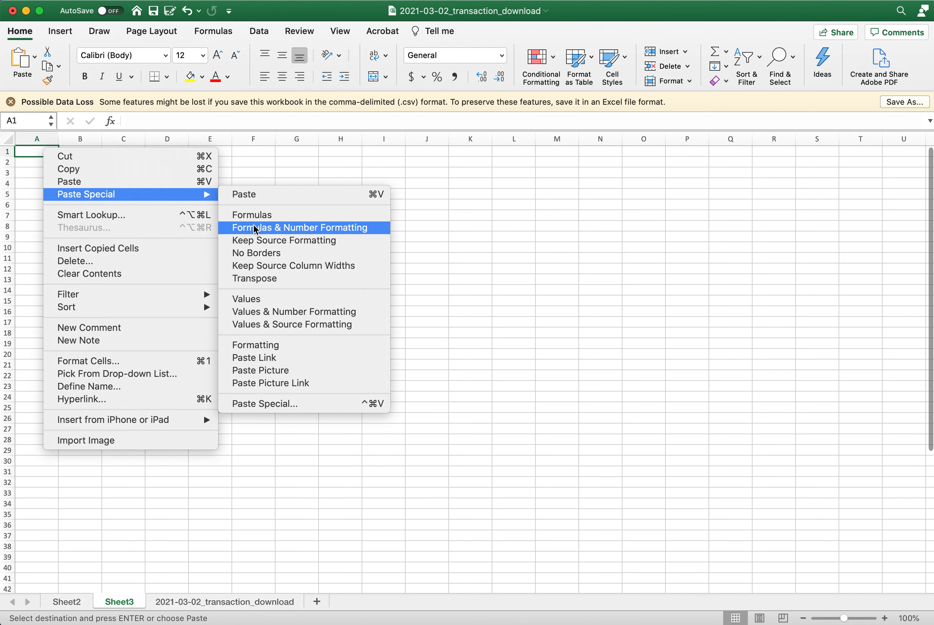
click(247, 299)
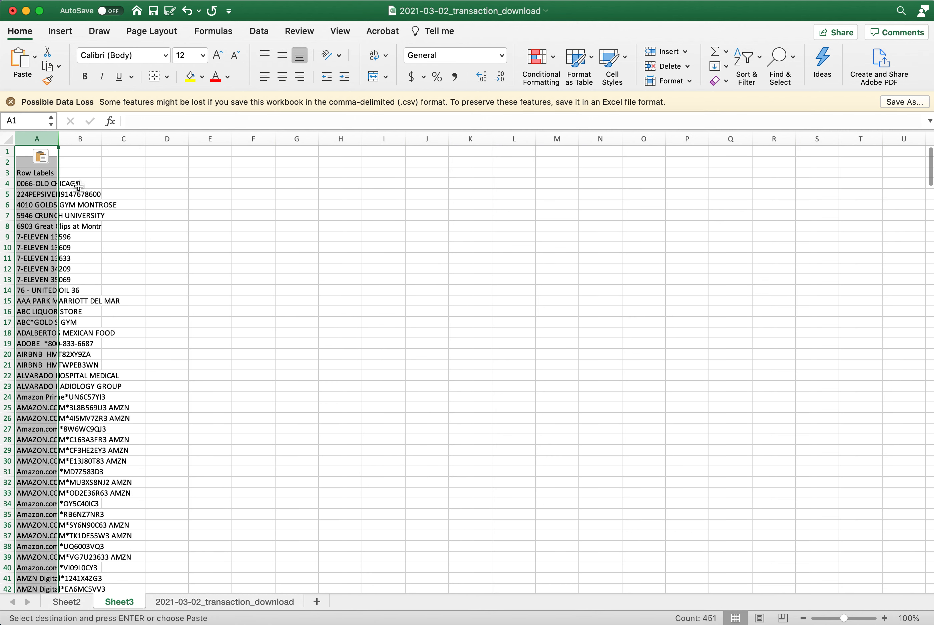
Delete the two blank rows above the Row Labels header on Sheet3
click(9, 150)
drag(9, 150, 6, 166)
right_click(6, 165)
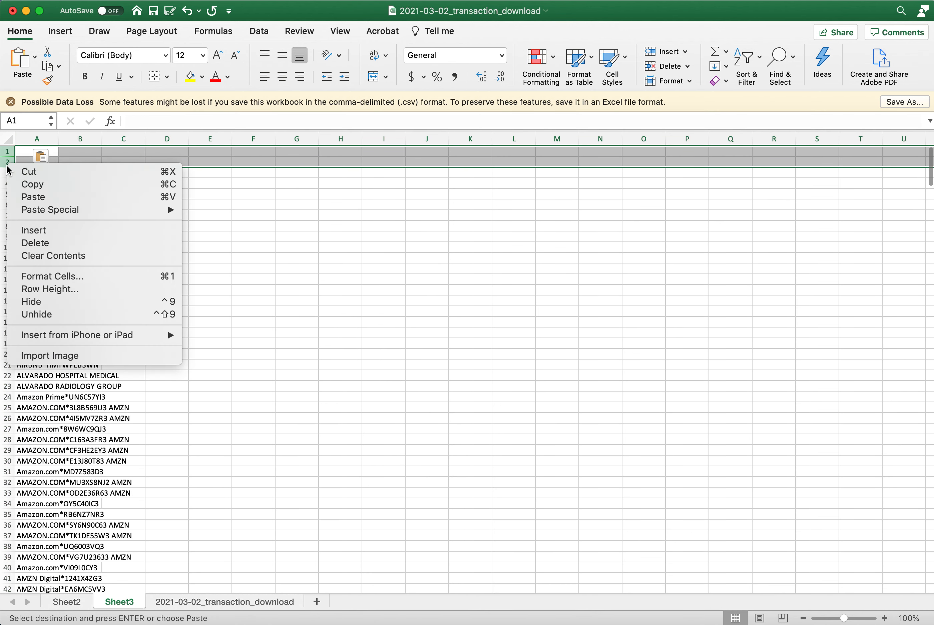
click(53, 243)
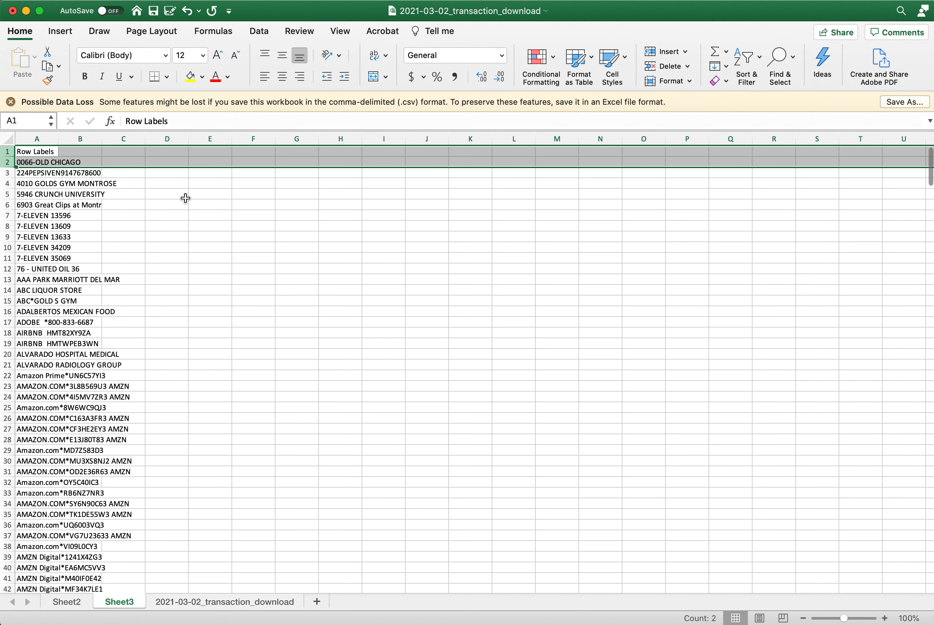
Widen column A on Sheet3 so the full vendor descriptions fit within it
click(37, 151)
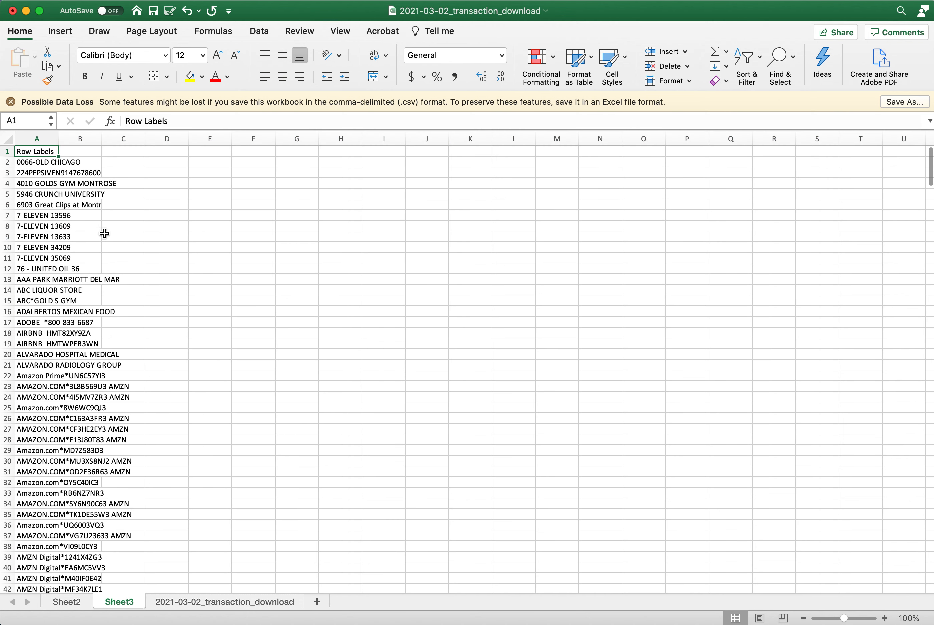
click(52, 139)
drag(59, 136, 137, 135)
click(246, 290)
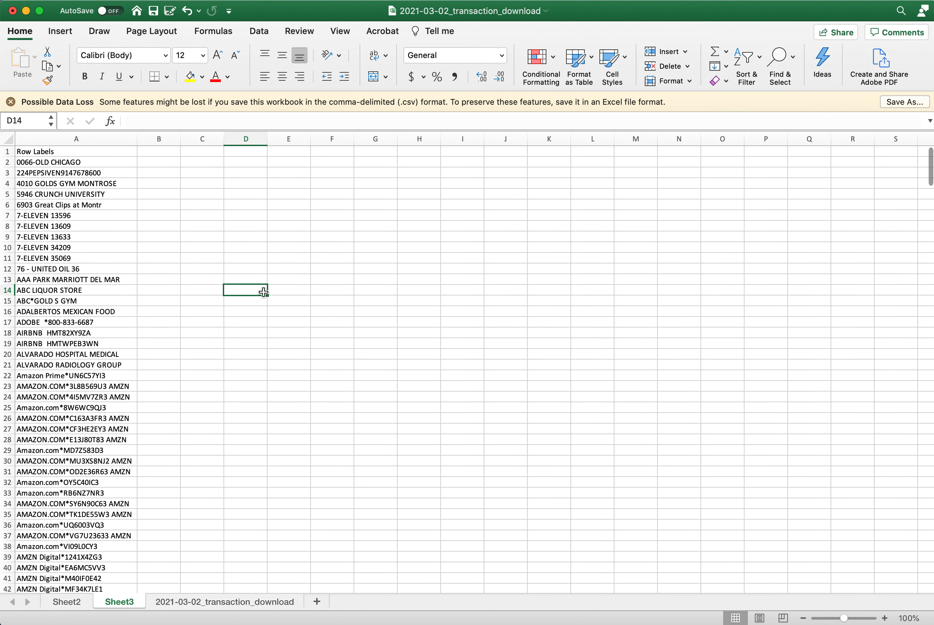